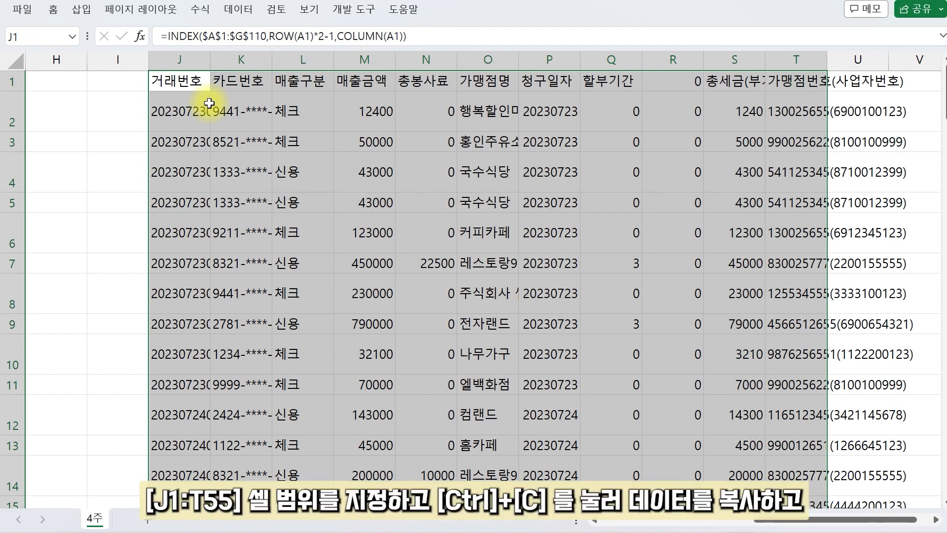
Step: Replace the formulas in J1:T55 with their values by copying the range and pasting it in place as values only
key(ctrl+c)
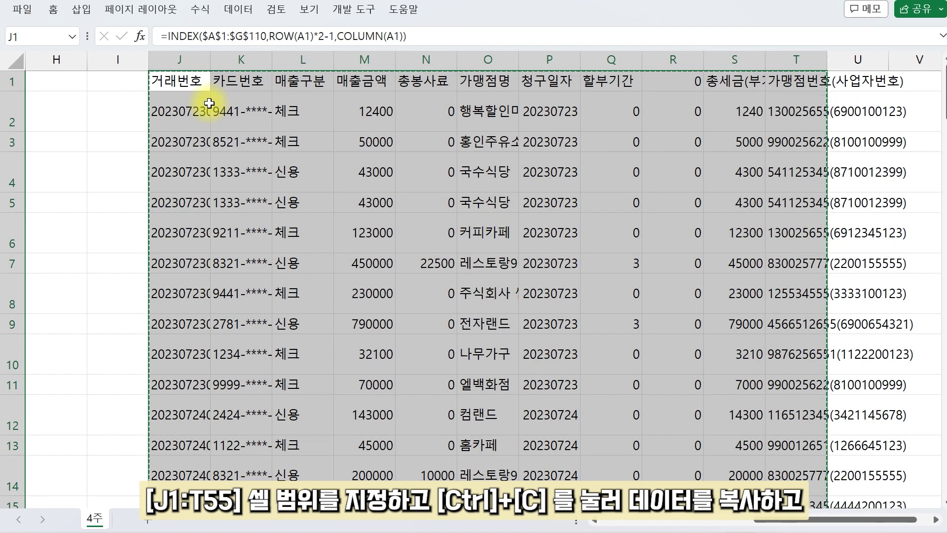
key(ctrl+alt+v)
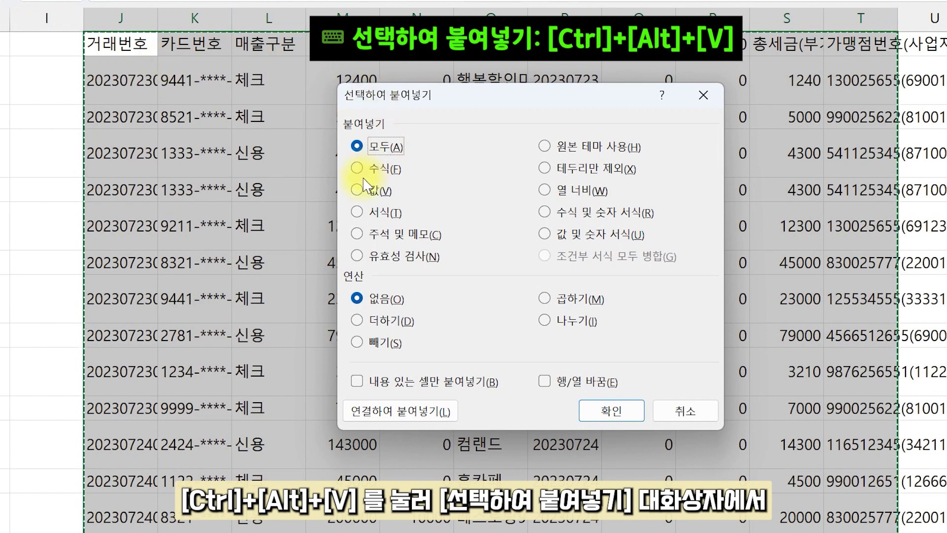
click(360, 192)
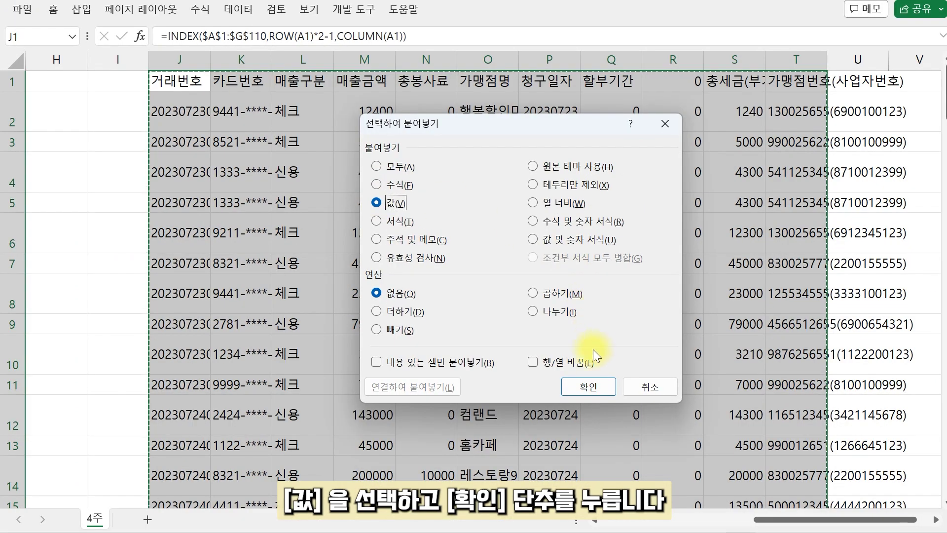
click(612, 409)
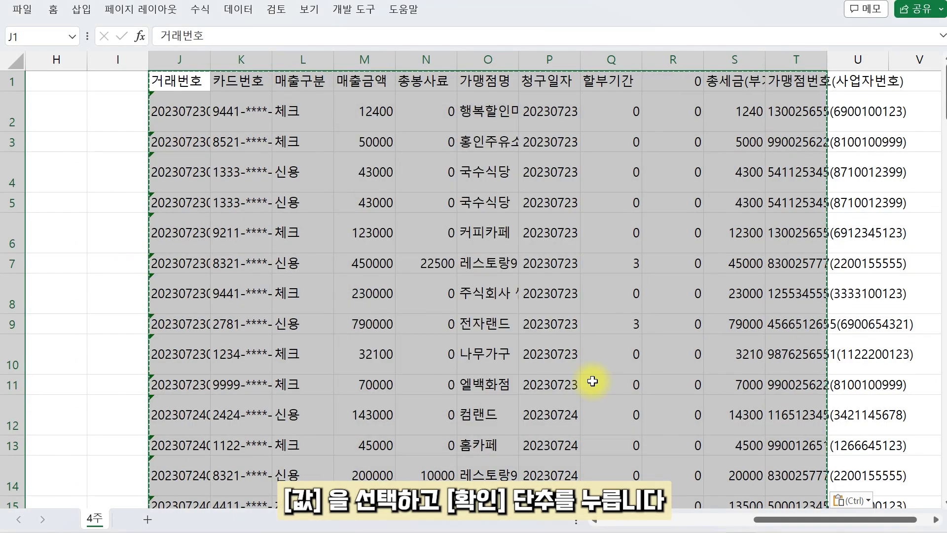
key(Escape)
Step: Delete columns A through I, which hold the original two-row card data
drag(769, 519, 612, 520)
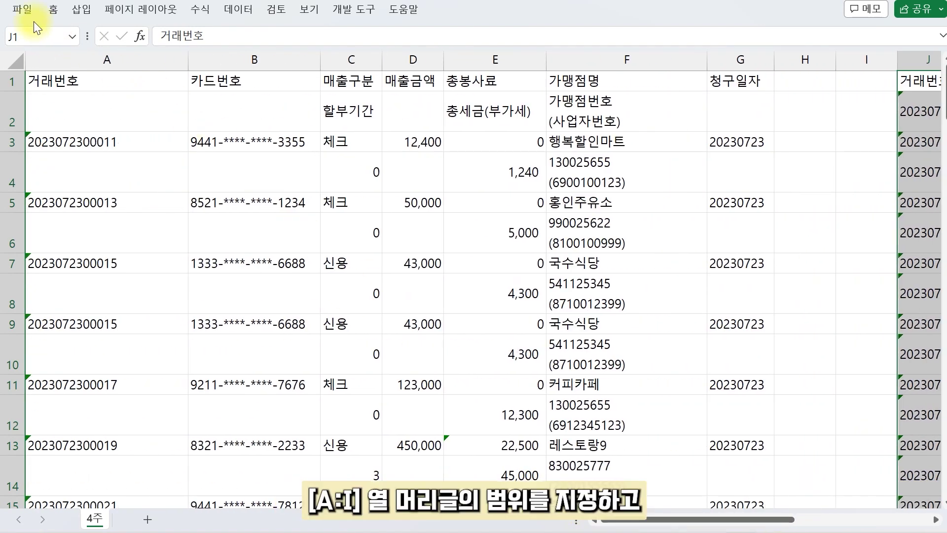
drag(72, 58, 856, 58)
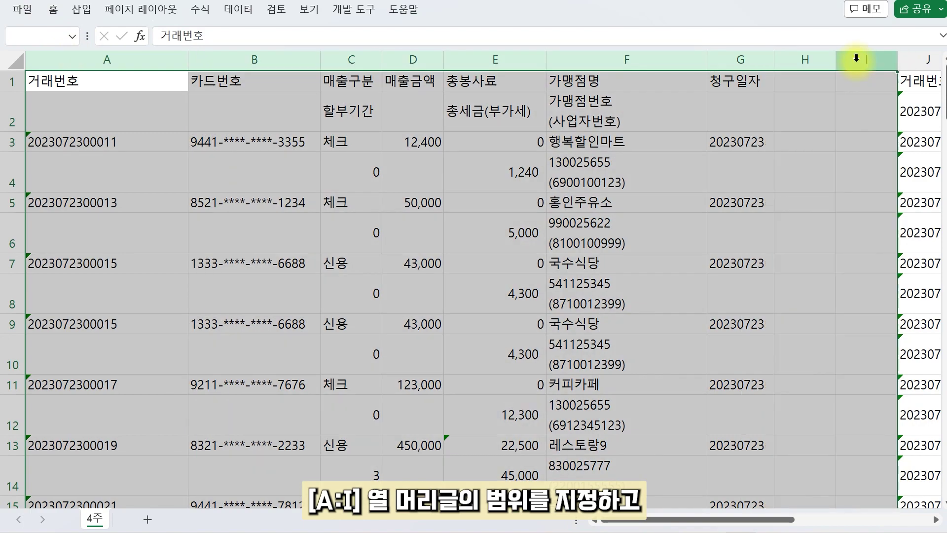
key(ctrl+minus)
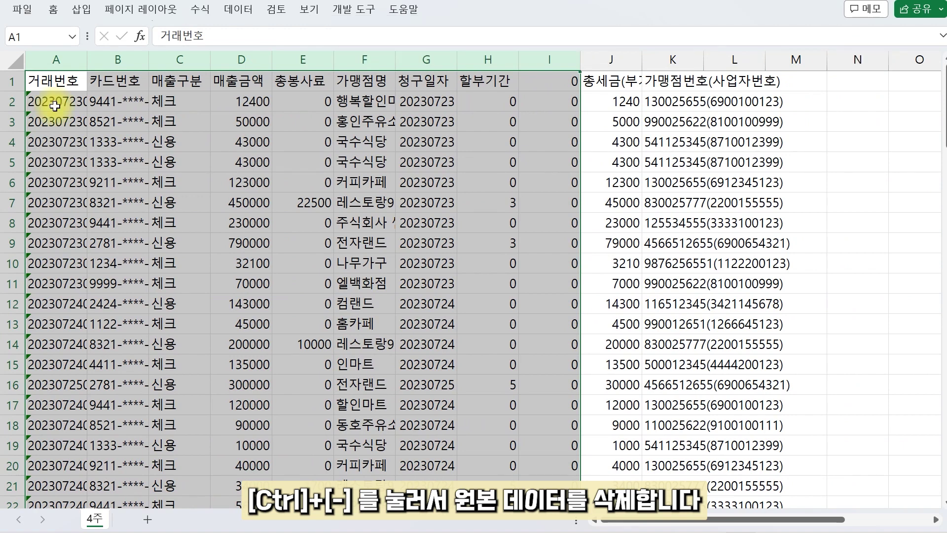
Step: Insert two blank rows above the header row and delete the unneeded column of zeros between 할부기간 and 총세금(부가세)
drag(11, 81, 6, 101)
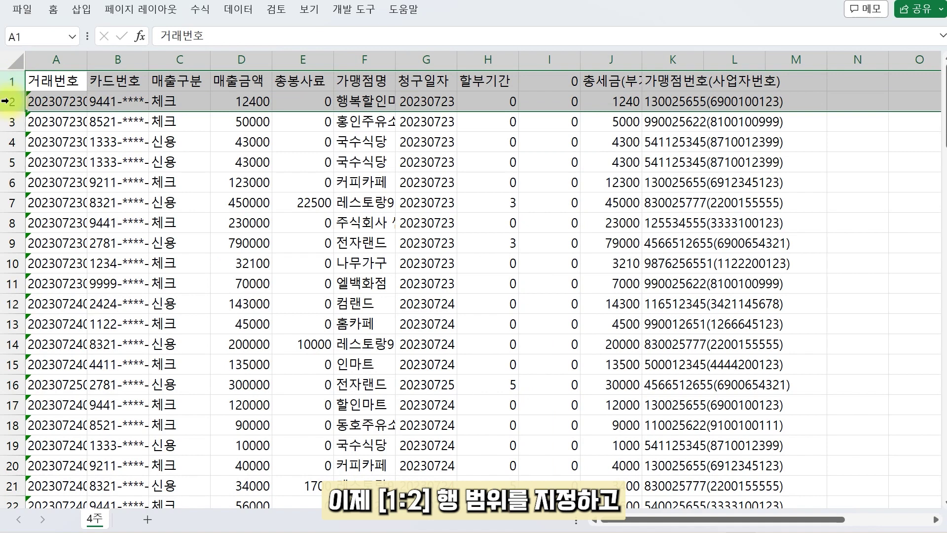
key(ctrl+shift+plus)
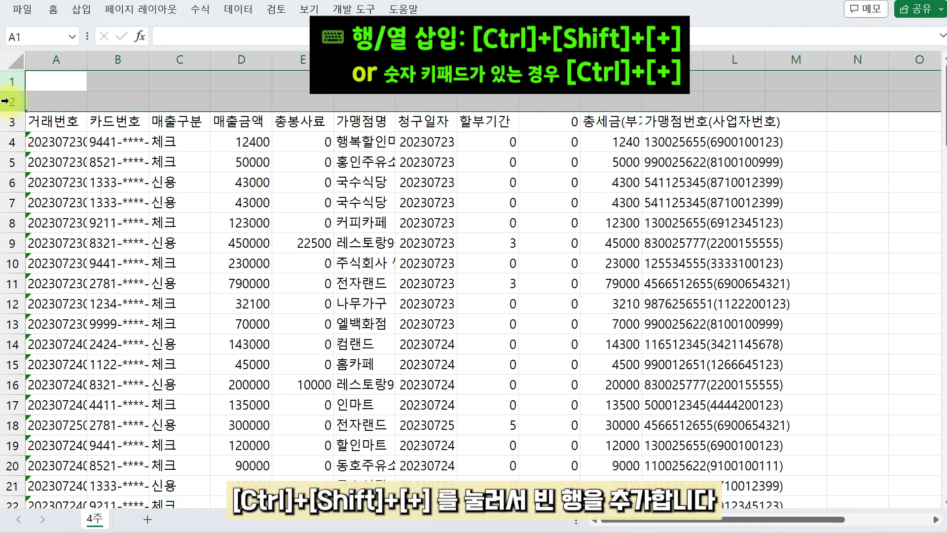
click(553, 58)
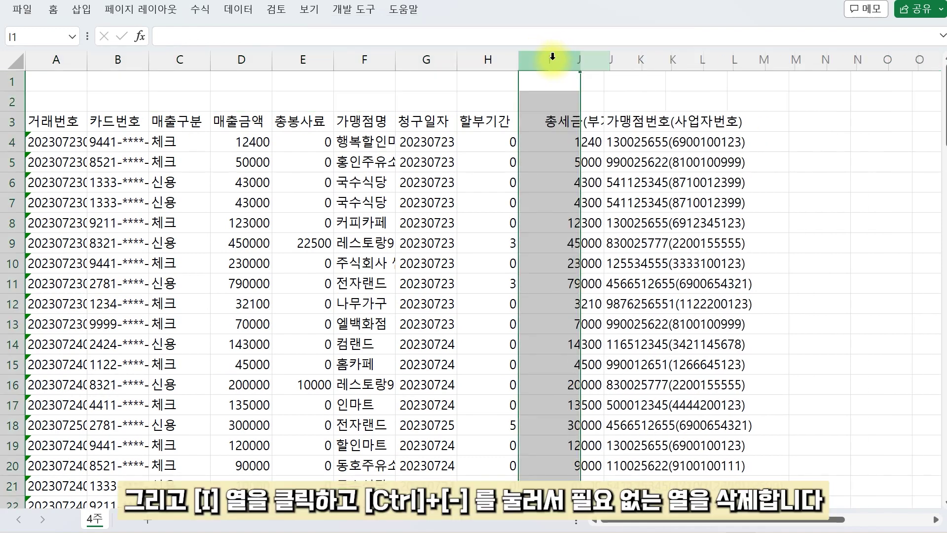
key(ctrl+minus)
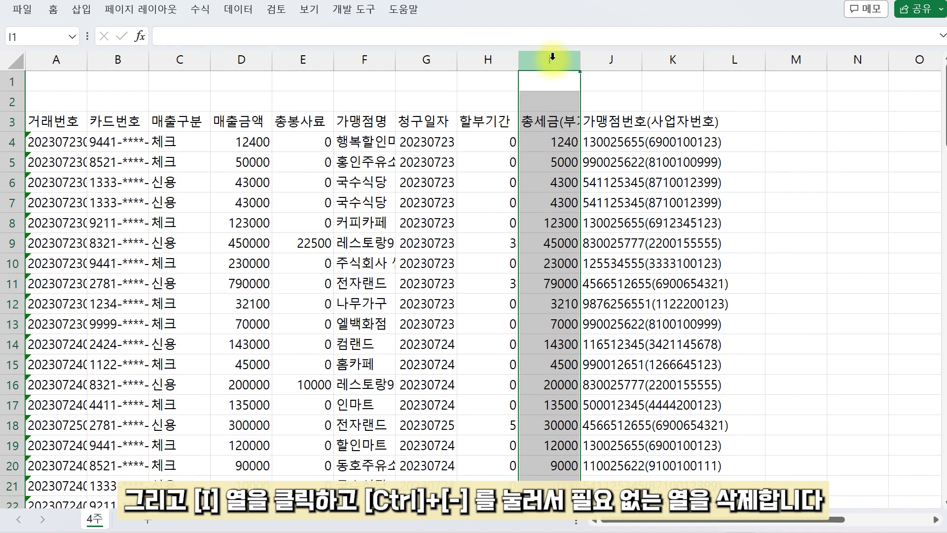
Step: Enter the title "7월 4주 차 카드 거래 내역" in A1 and insert a blank column before the 카드번호 column
click(63, 82)
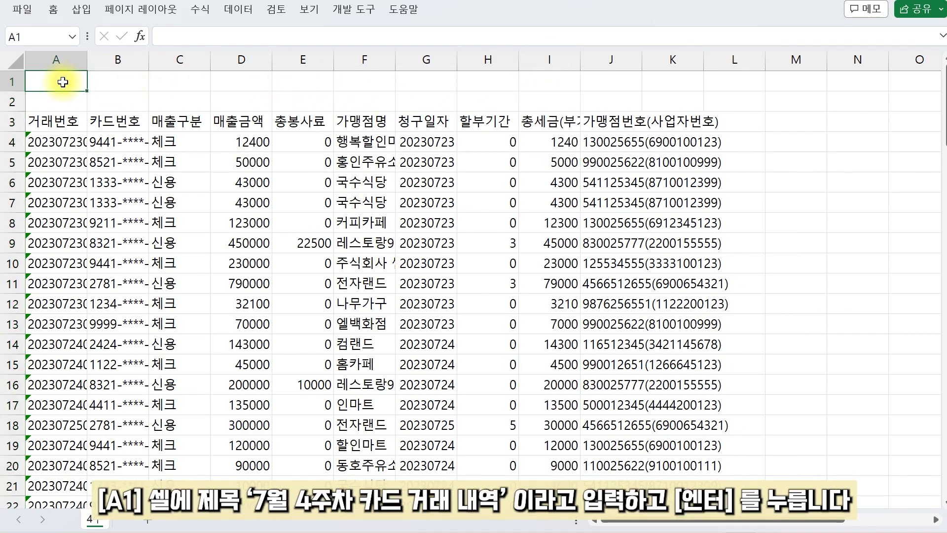
key(ctrl+v)
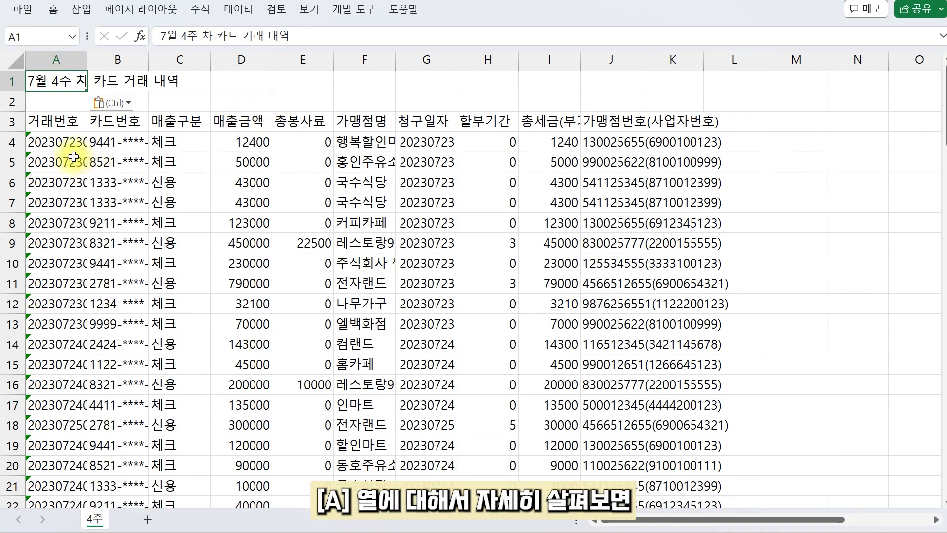
click(68, 142)
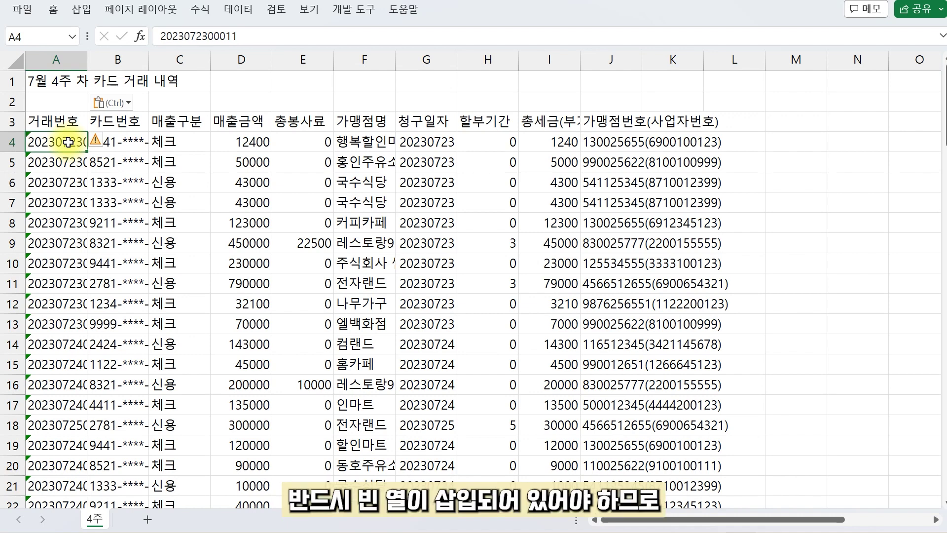
click(121, 60)
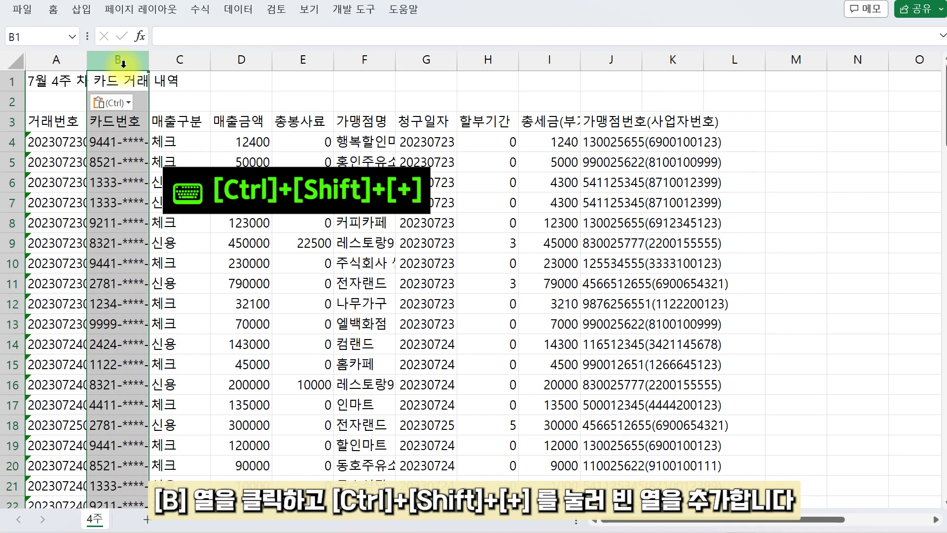
key(ctrl+shift+plus)
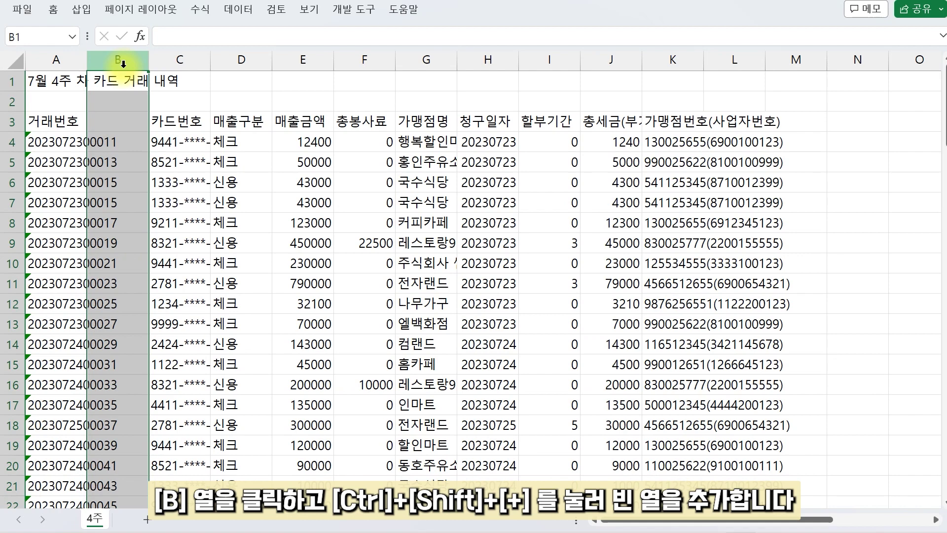
Step: Run Text to Columns on the transaction numbers in A4:A57, using fixed width with a break after the 8th character
click(53, 143)
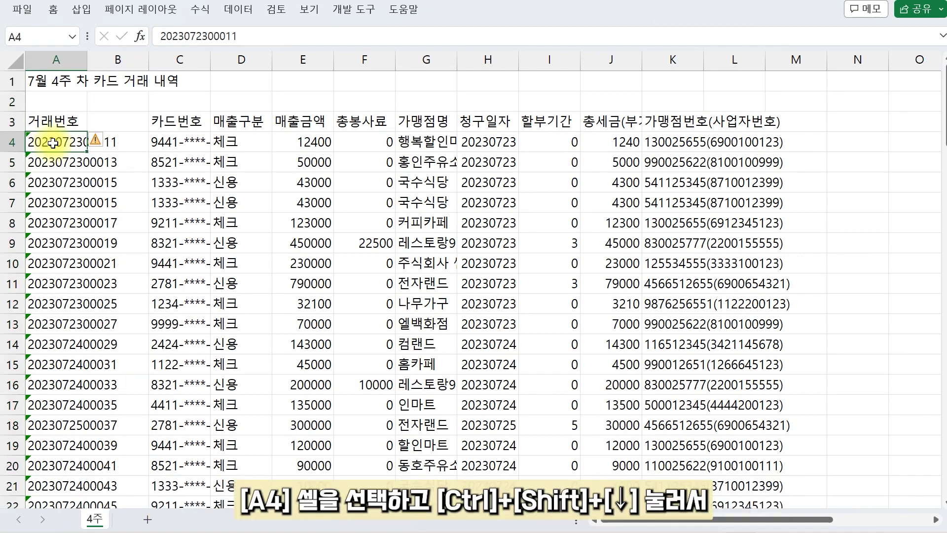
key(ctrl+shift+Down)
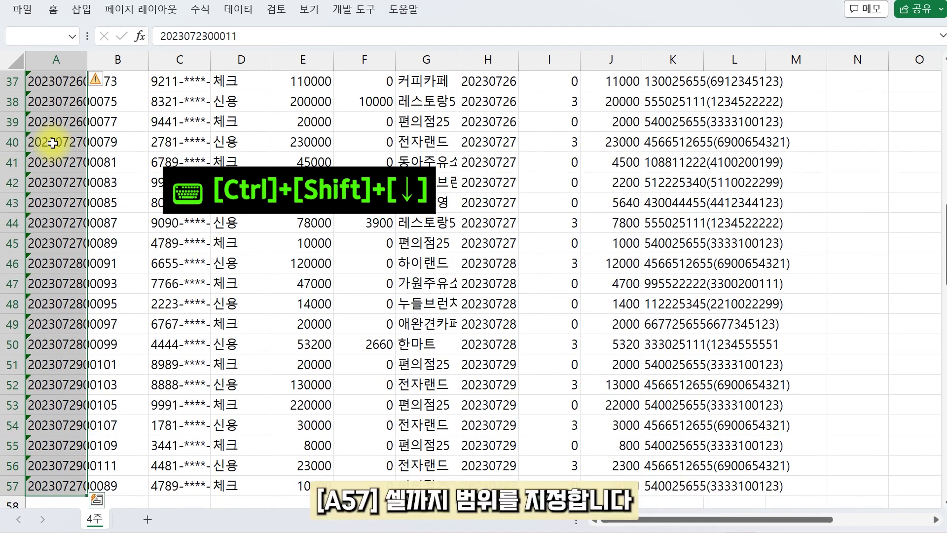
scroll(254, 217, up, 12)
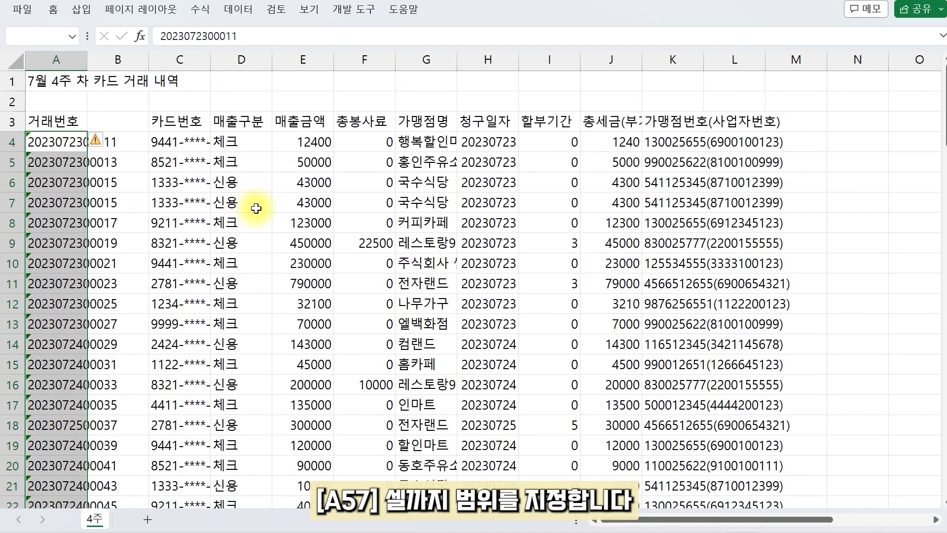
click(244, 9)
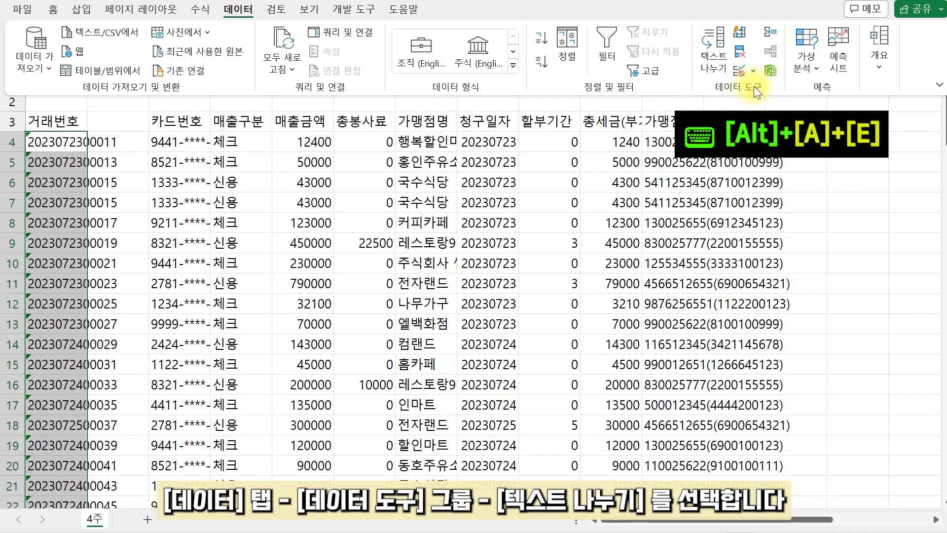
click(722, 43)
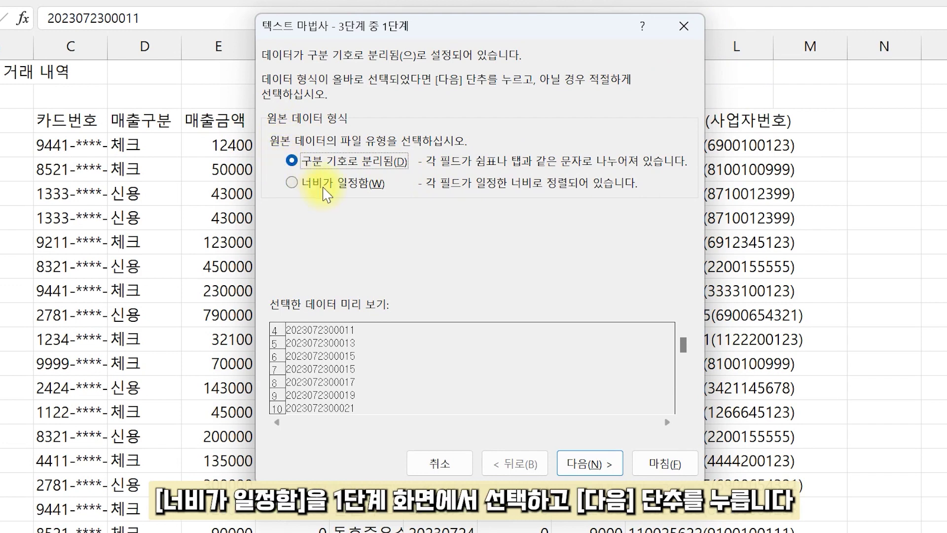
click(326, 192)
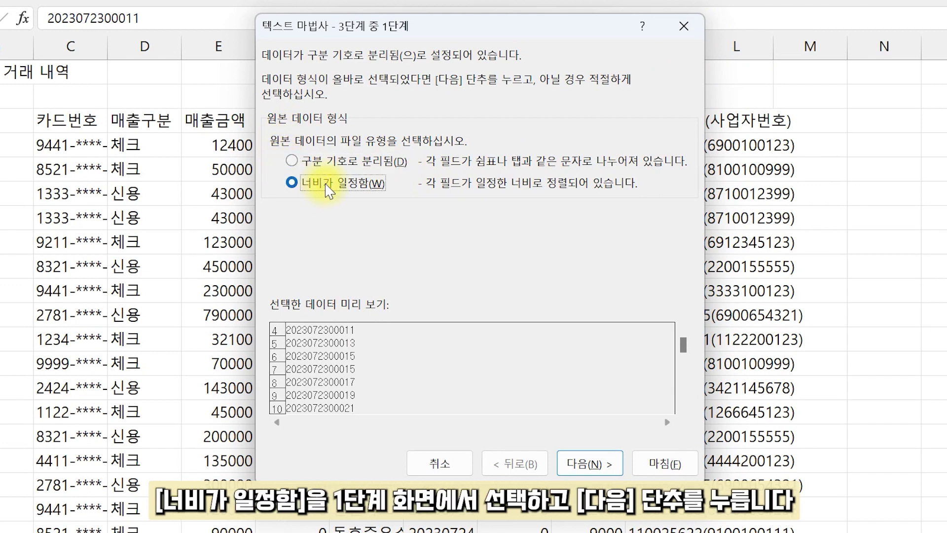
click(590, 466)
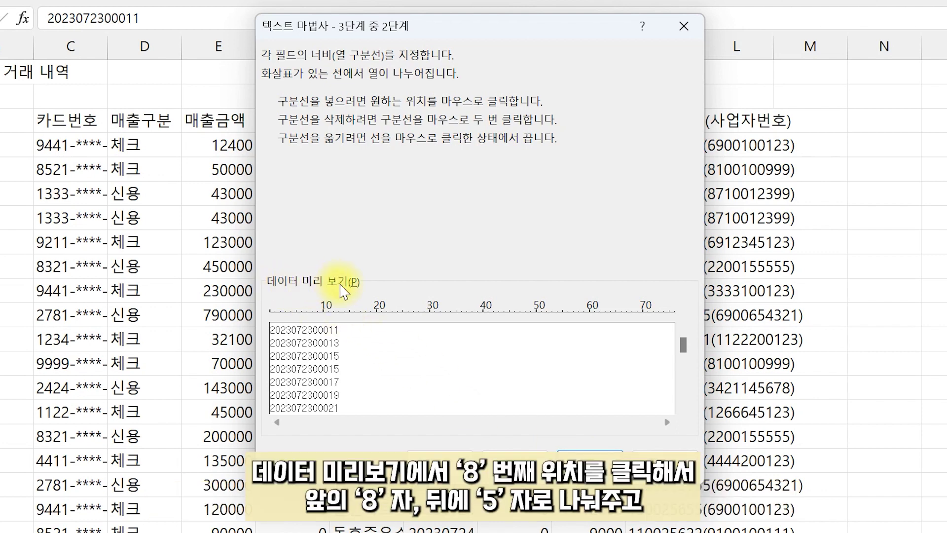
click(316, 341)
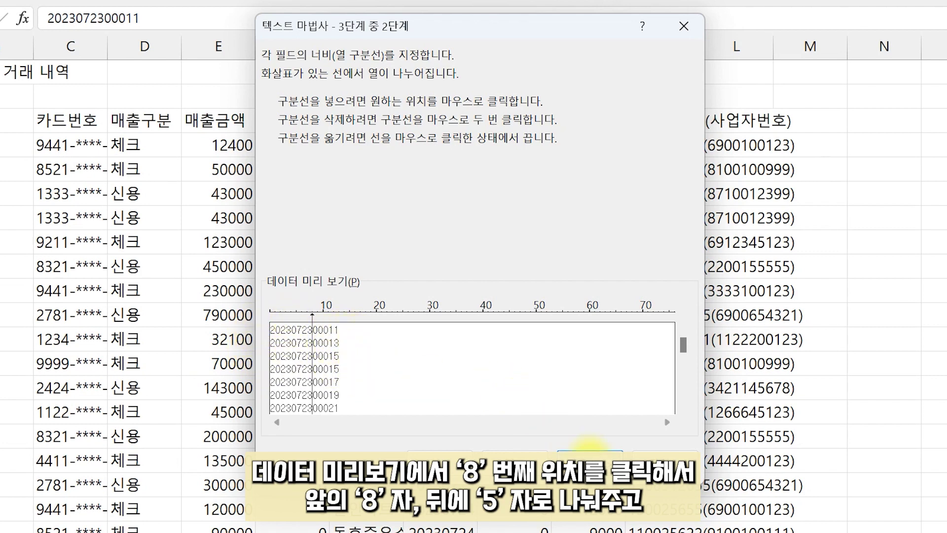
click(592, 464)
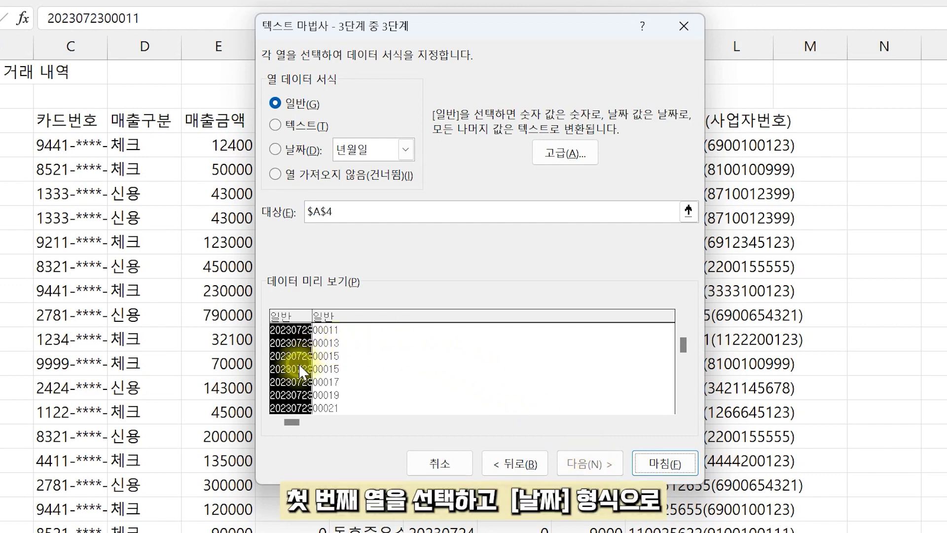
Step: Format the first split field as a 년월일 date and the second as text, then finish the split at $A$4
click(285, 155)
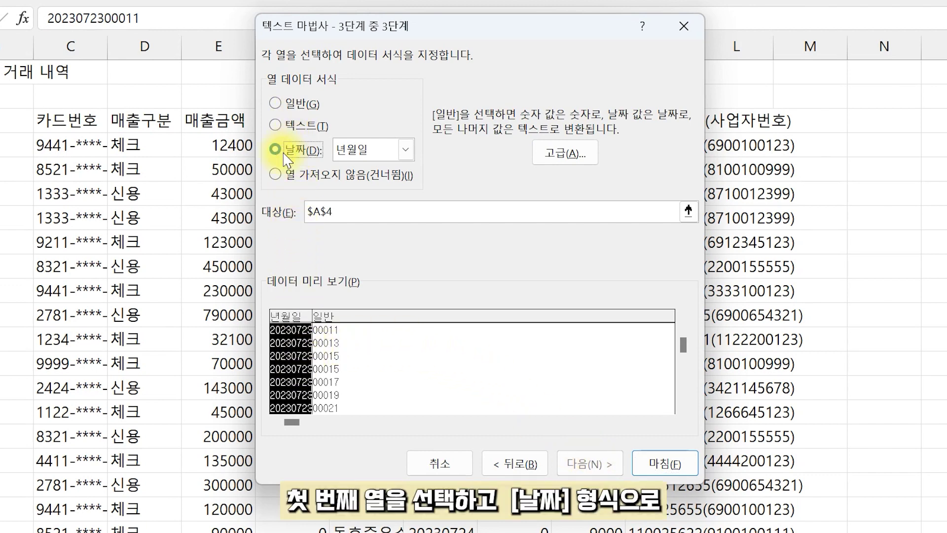
click(338, 347)
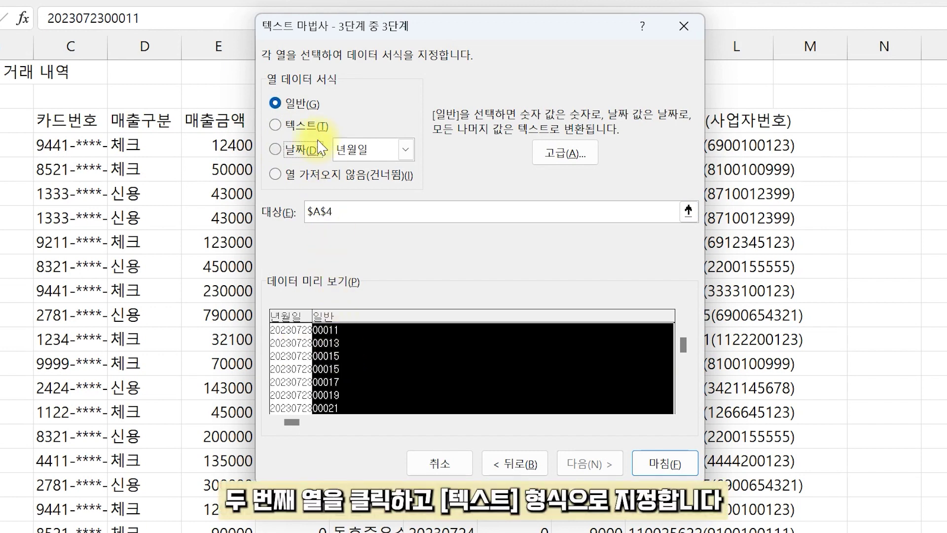
click(303, 126)
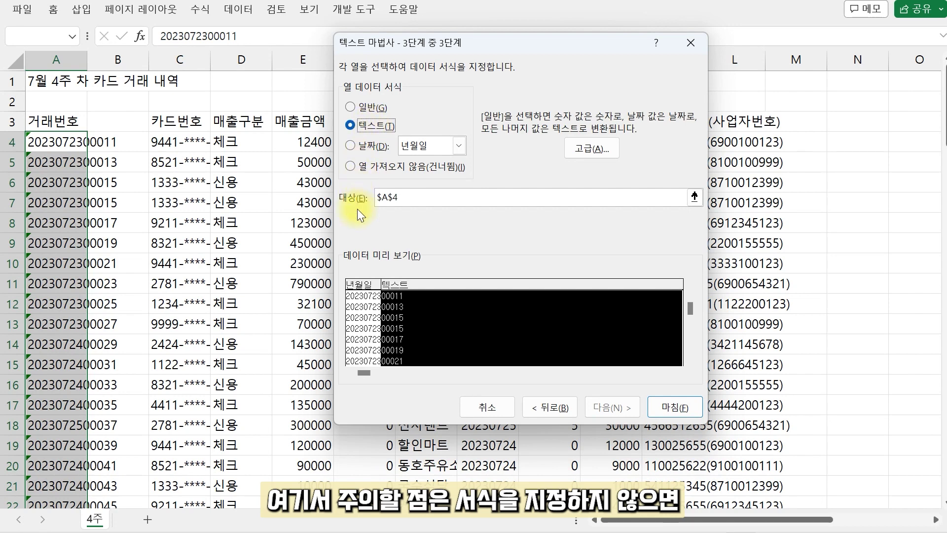
click(356, 321)
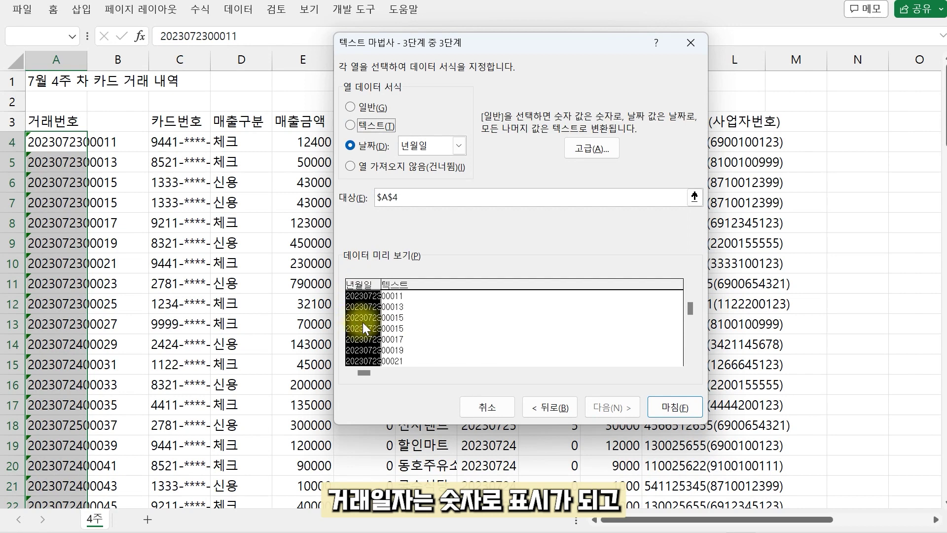
click(407, 323)
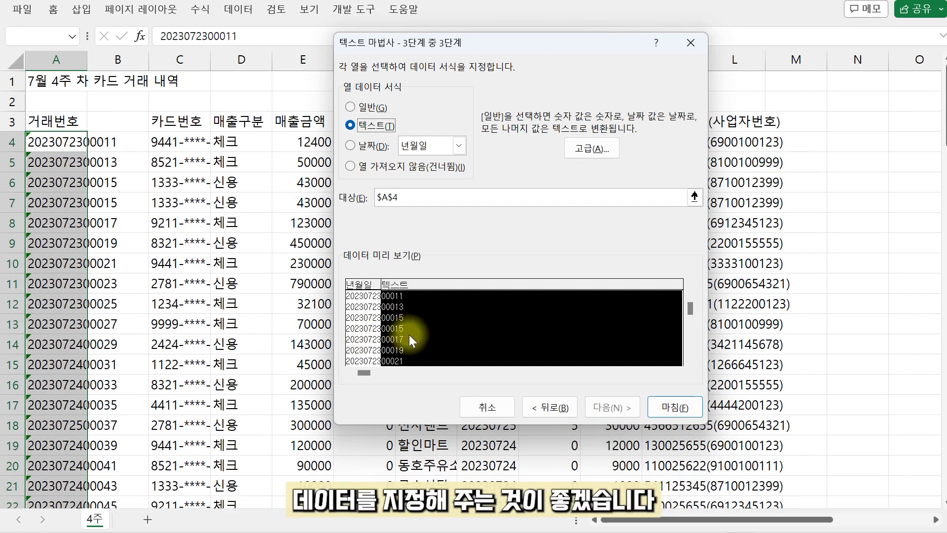
click(687, 412)
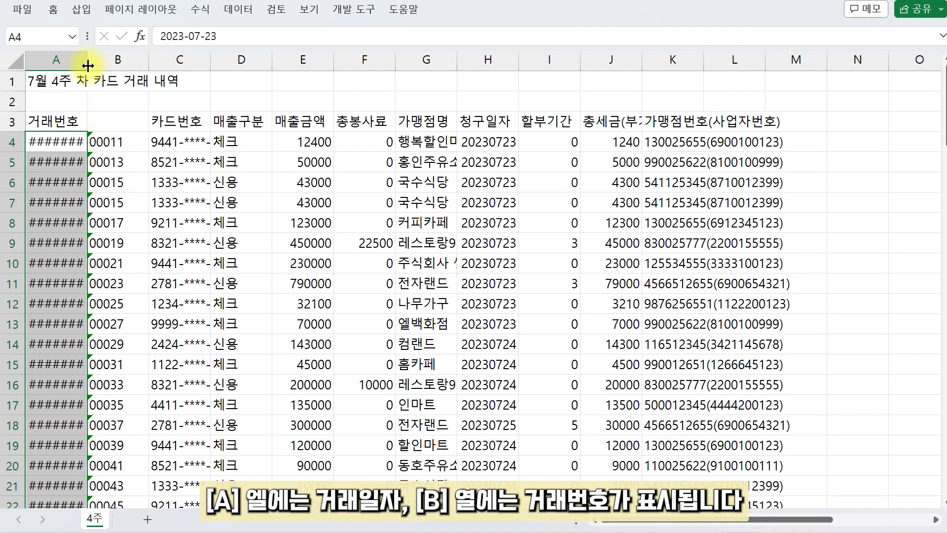
Step: Widen columns A and B slightly and enter the headers 거래일자 in A3 and 거래번호 in B3
drag(87, 61, 100, 66)
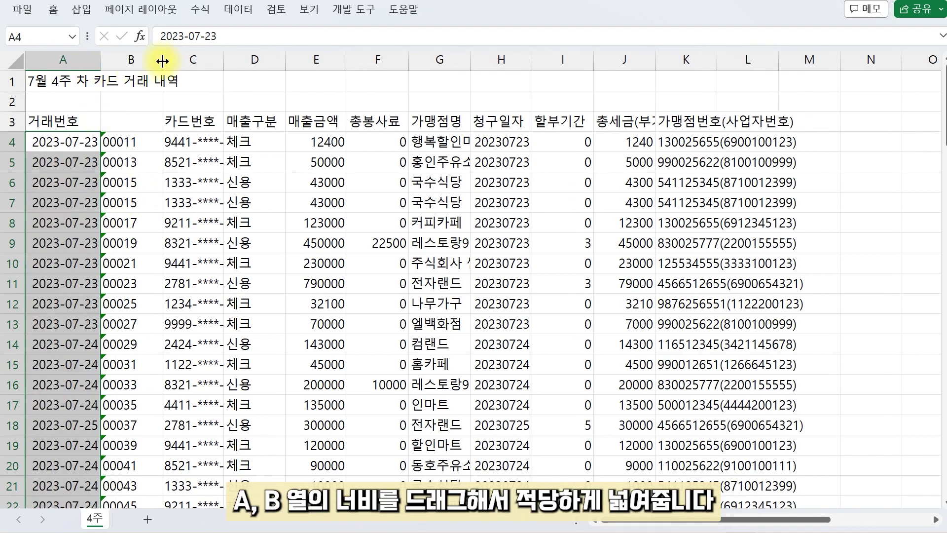
mouse_move(162, 62)
mouse_down()
mouse_move(187, 63)
mouse_move(167, 66)
mouse_up()
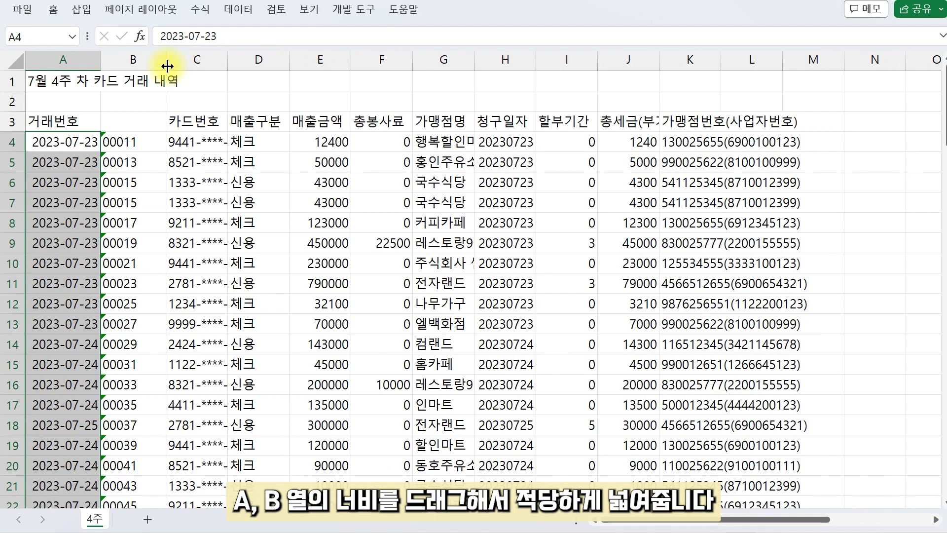
click(69, 119)
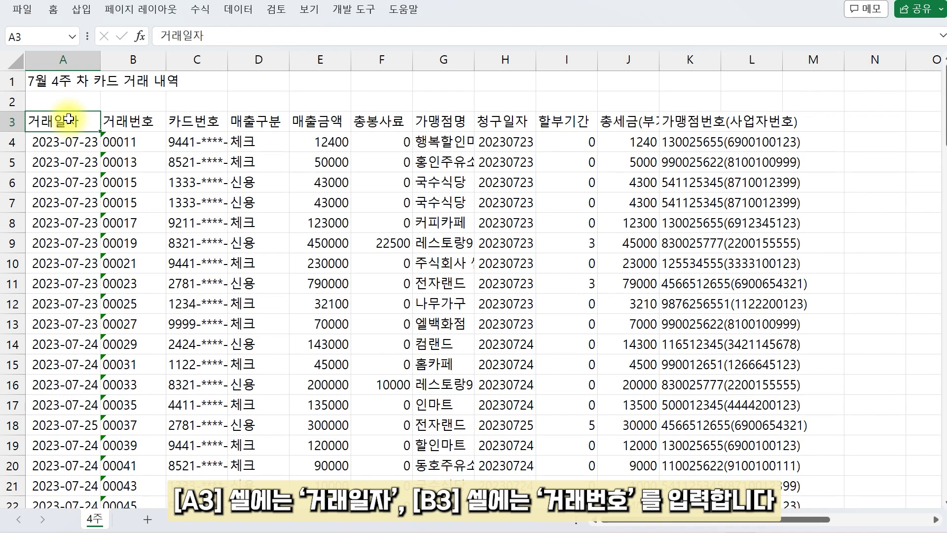
Step: Convert the 청구일자 values in H4:H57 to 년월일 dates with Text to Columns, and widen column H to fit them
click(502, 142)
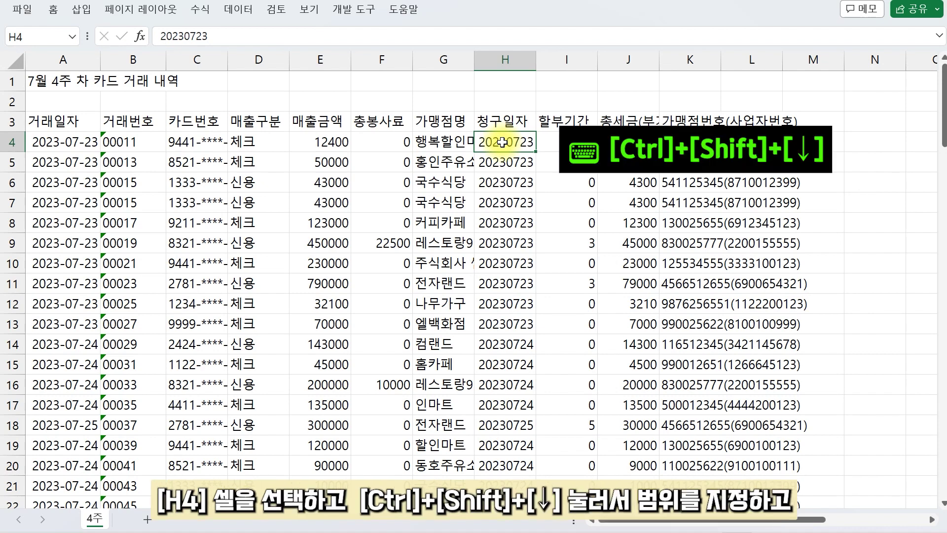
key(ctrl+shift+Down)
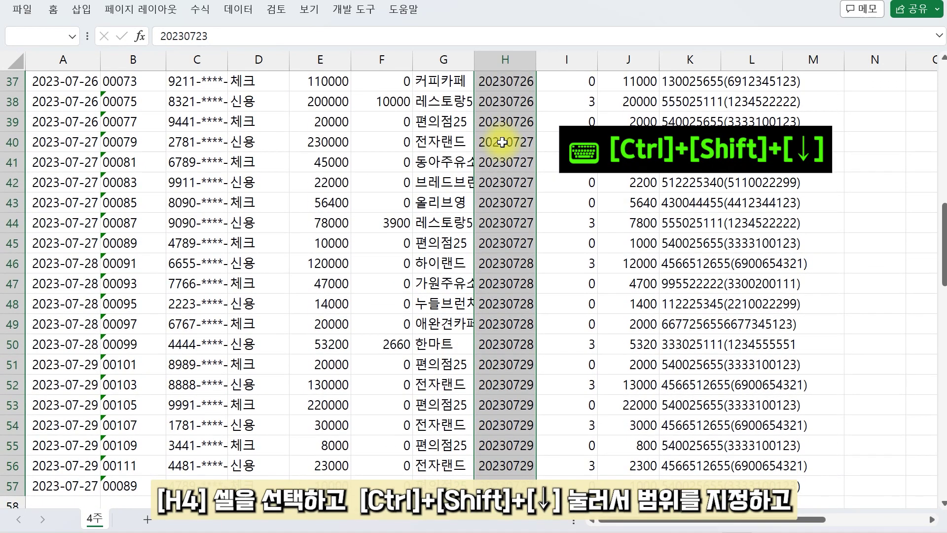
scroll(502, 142, up, 12)
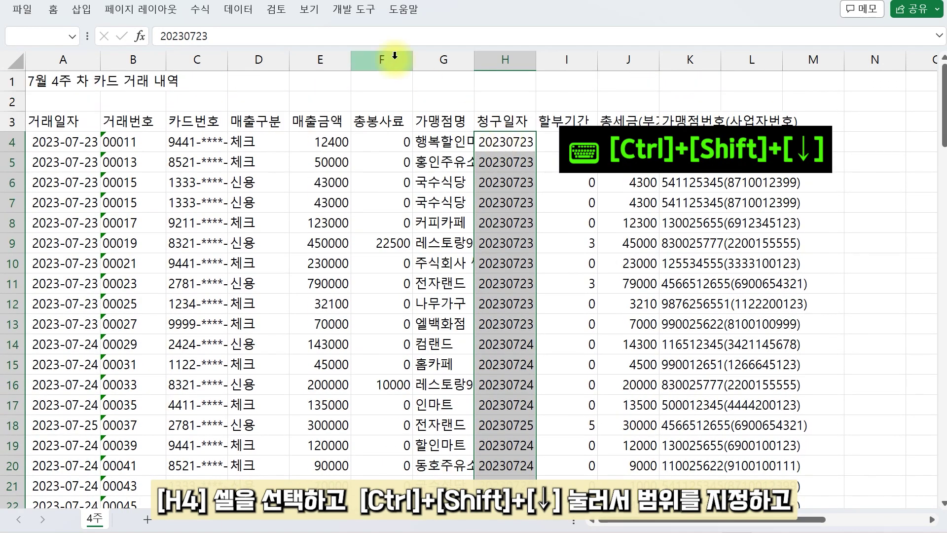
click(253, 10)
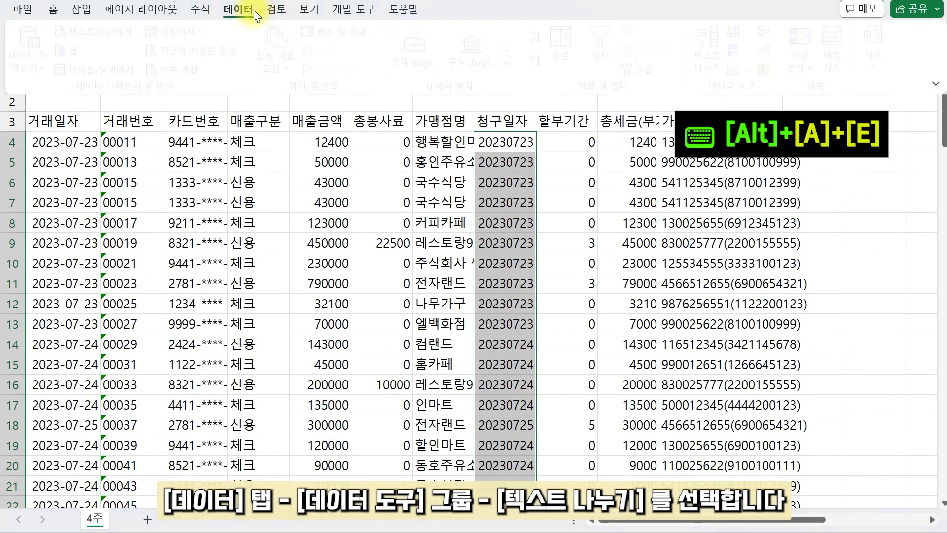
click(709, 50)
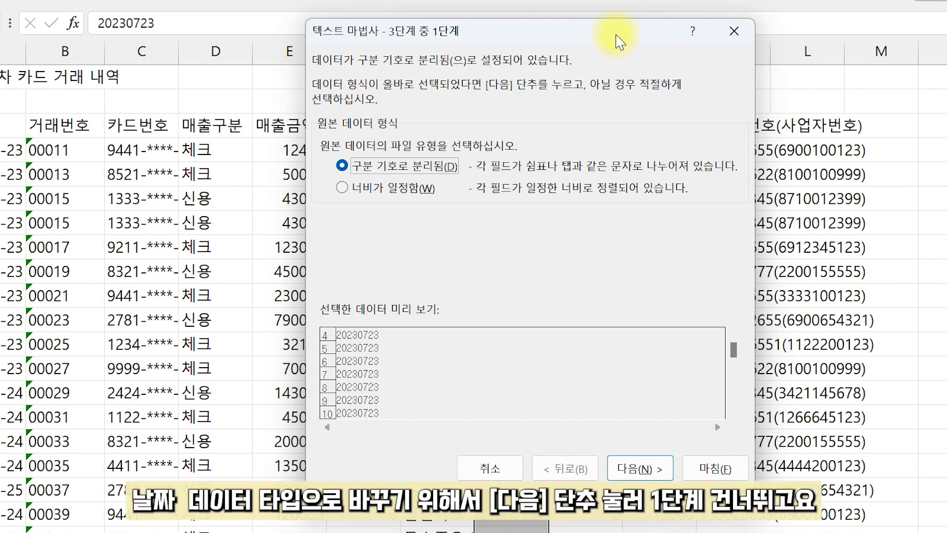
click(644, 470)
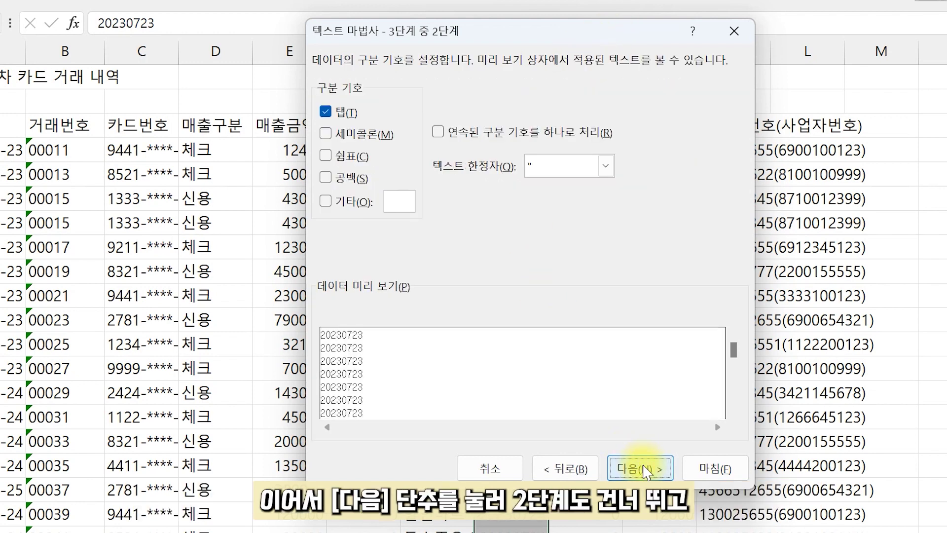
click(645, 471)
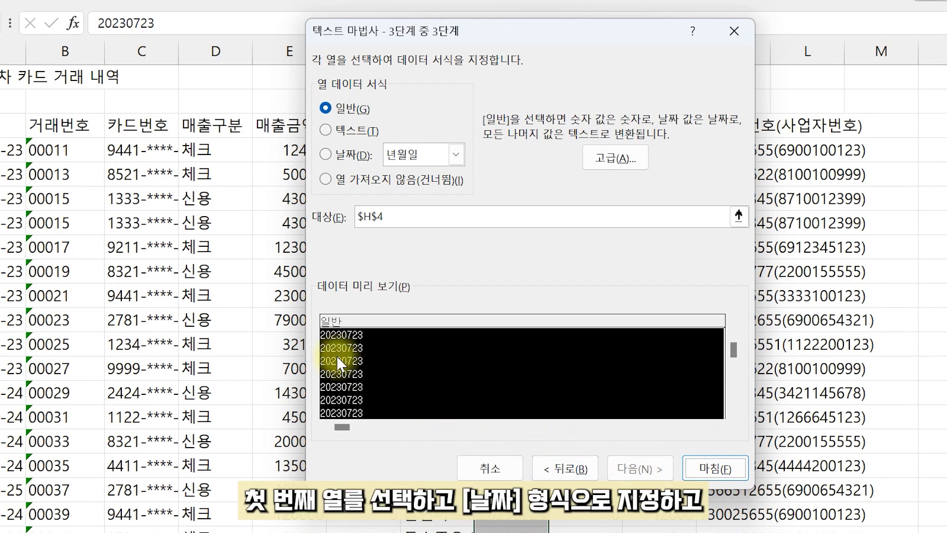
click(340, 157)
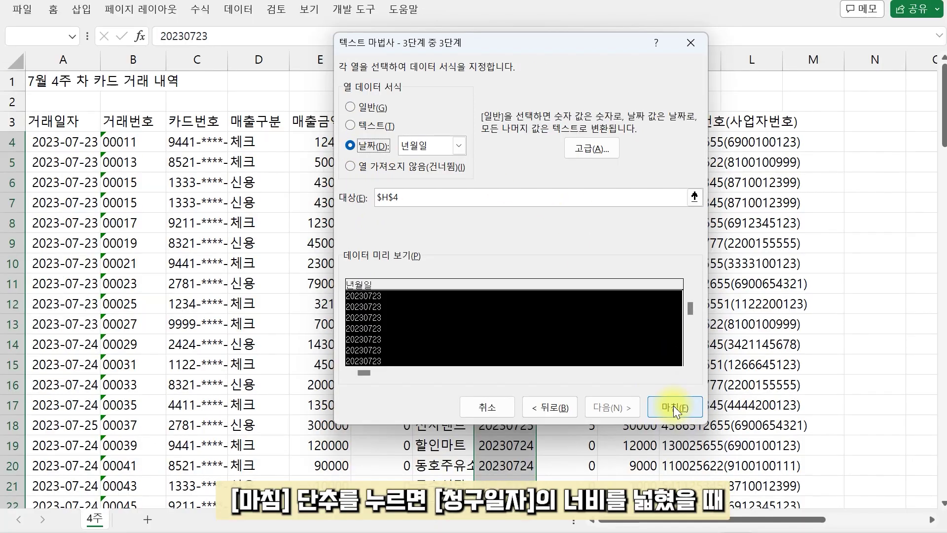
click(673, 405)
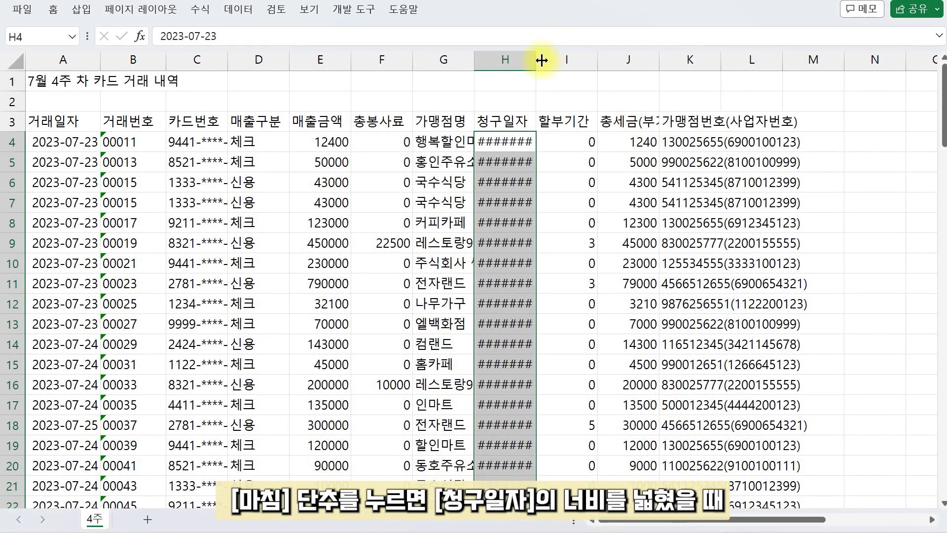
drag(536, 61, 548, 62)
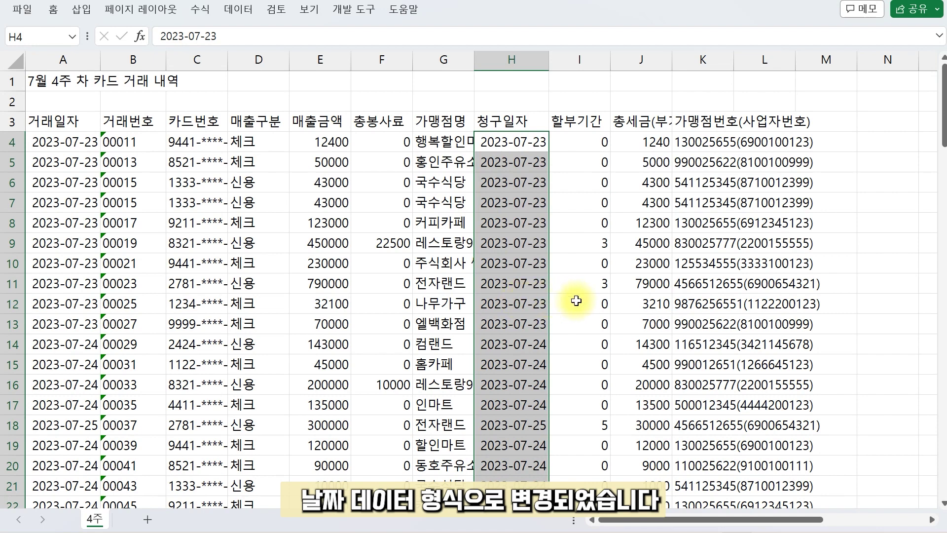
Step: Run a delimited Text to Columns on K3:K57, adding the line-break character as the 기타 delimiter alongside Tab
click(707, 122)
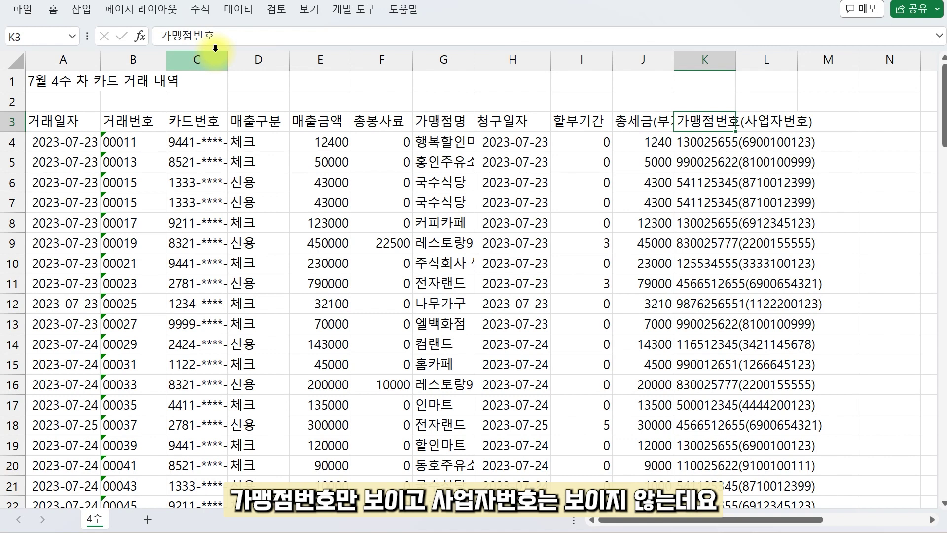
click(938, 39)
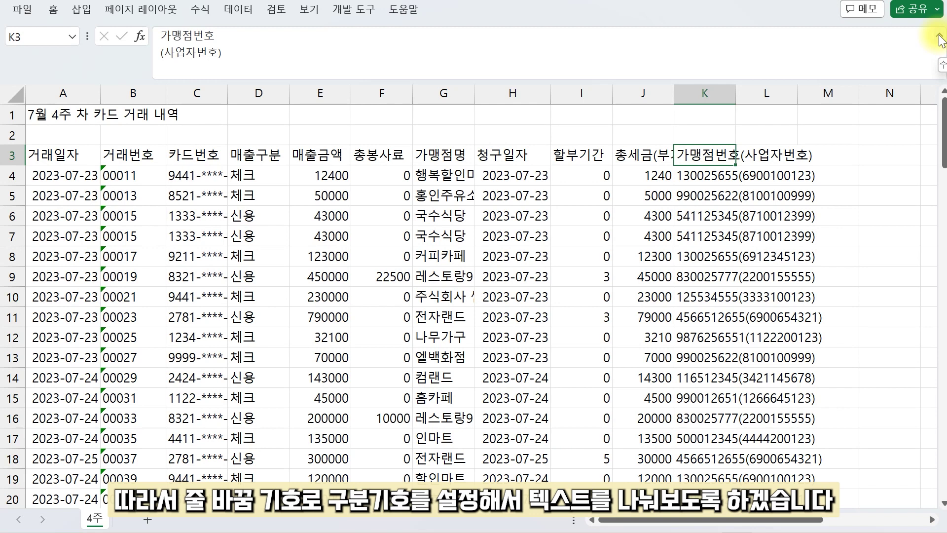
click(939, 38)
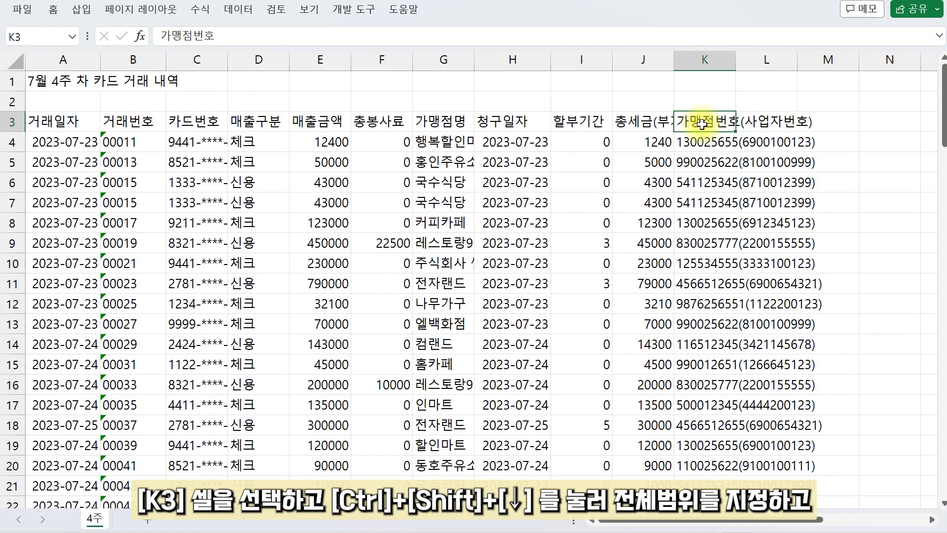
key(ctrl+shift+Down)
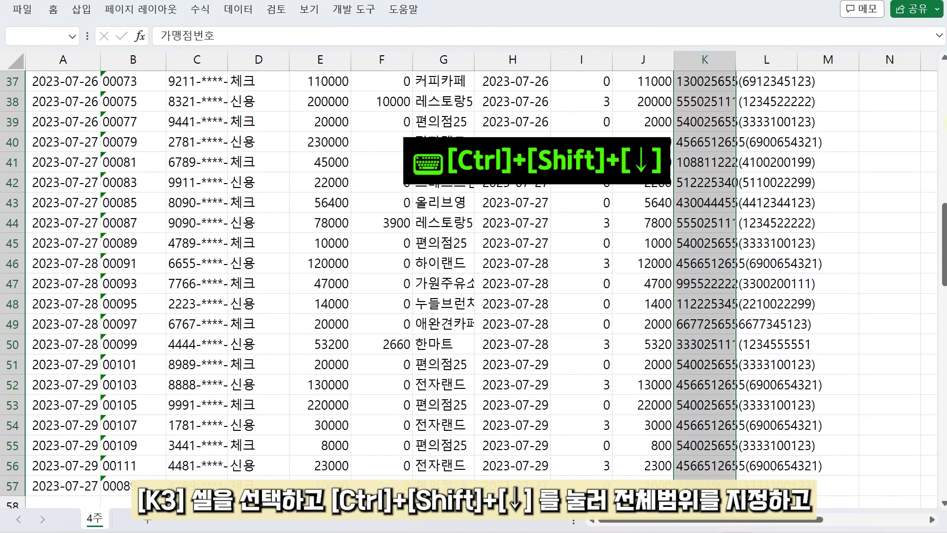
drag(944, 245, 945, 48)
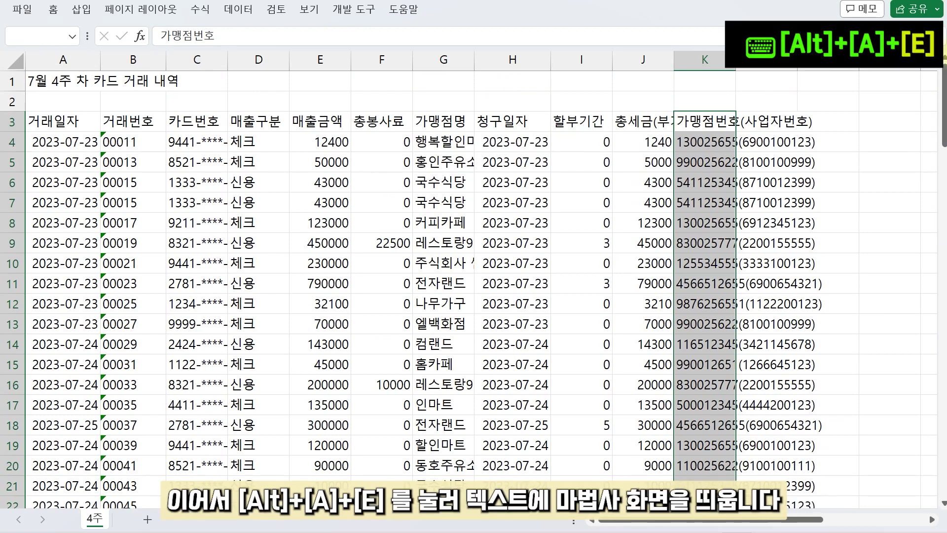
key(alt)
key(a)
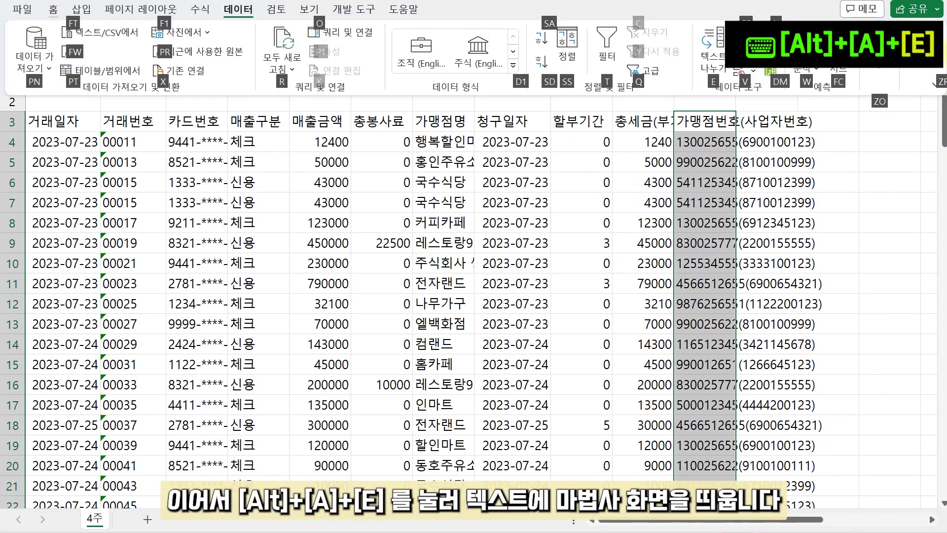
key(e)
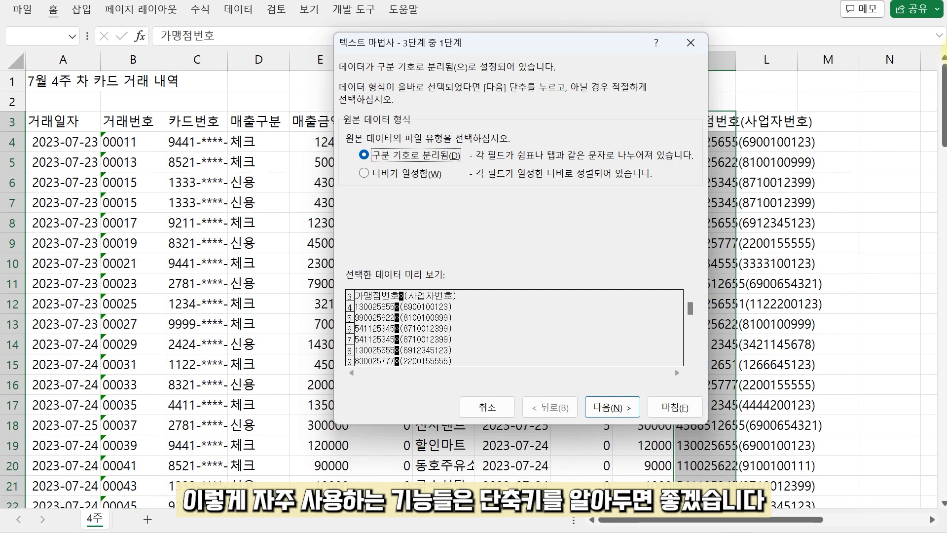
click(421, 156)
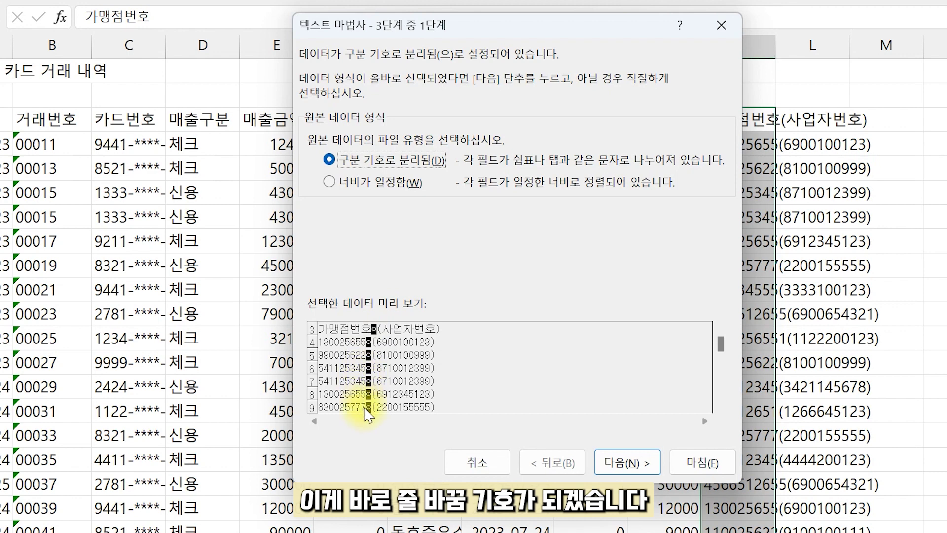
click(625, 463)
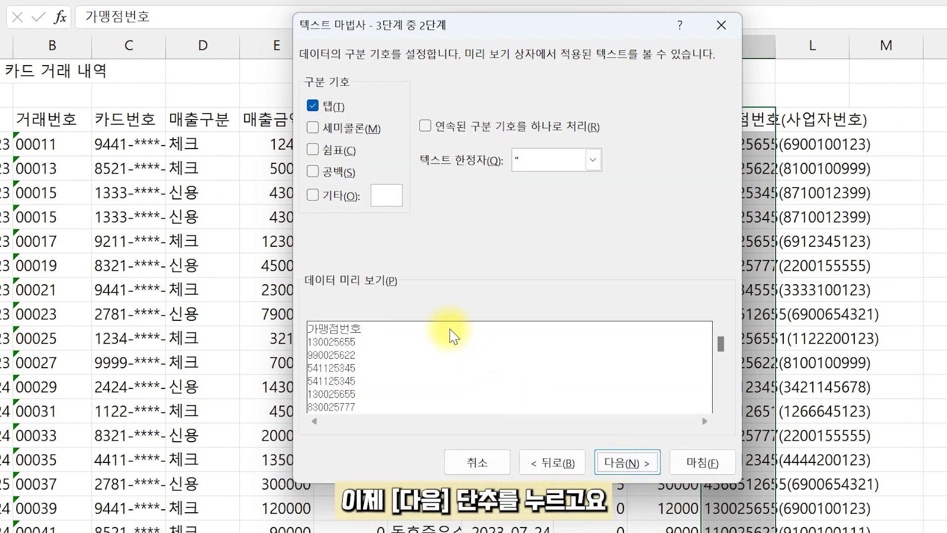
click(314, 195)
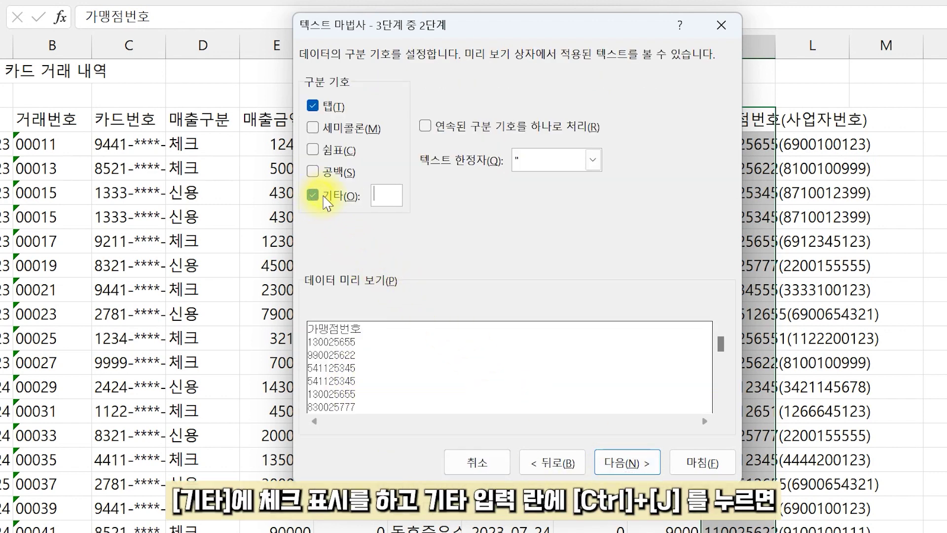
click(385, 195)
key(ctrl+j)
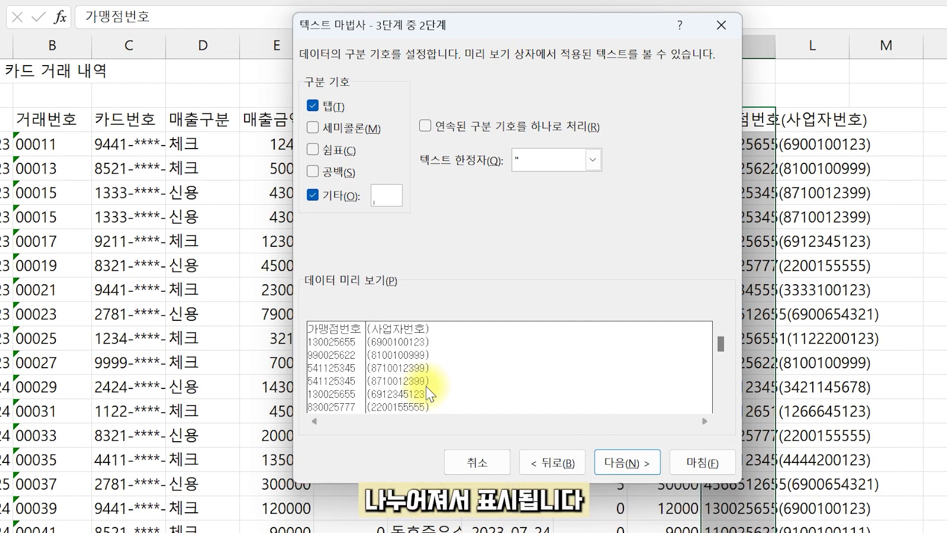
Step: Format both split fields, 가맹점번호 and 사업자번호, as text and finish the split at $K$3
click(633, 468)
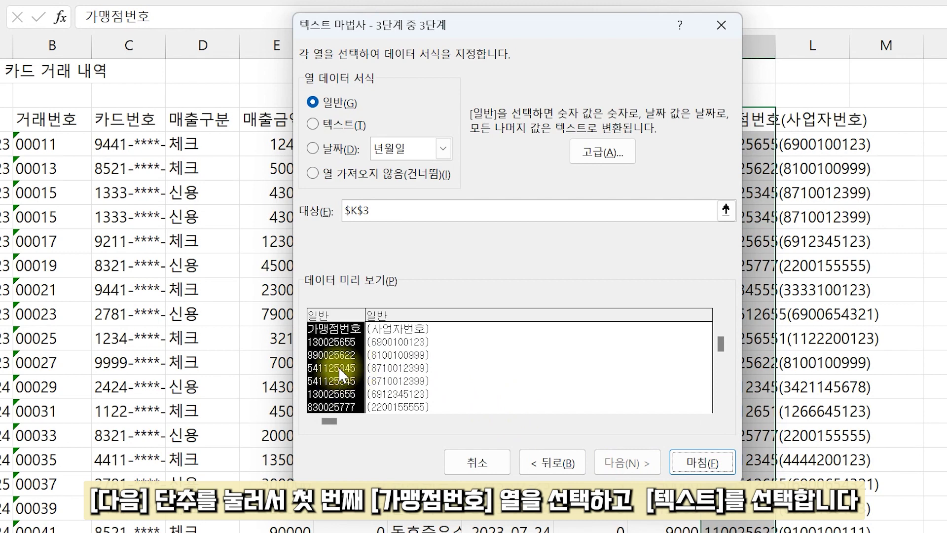
click(343, 124)
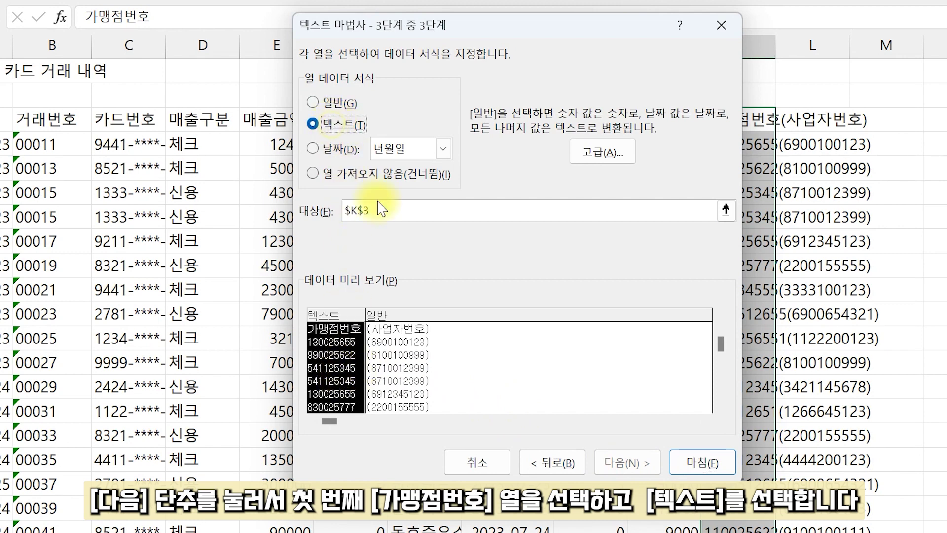
click(400, 347)
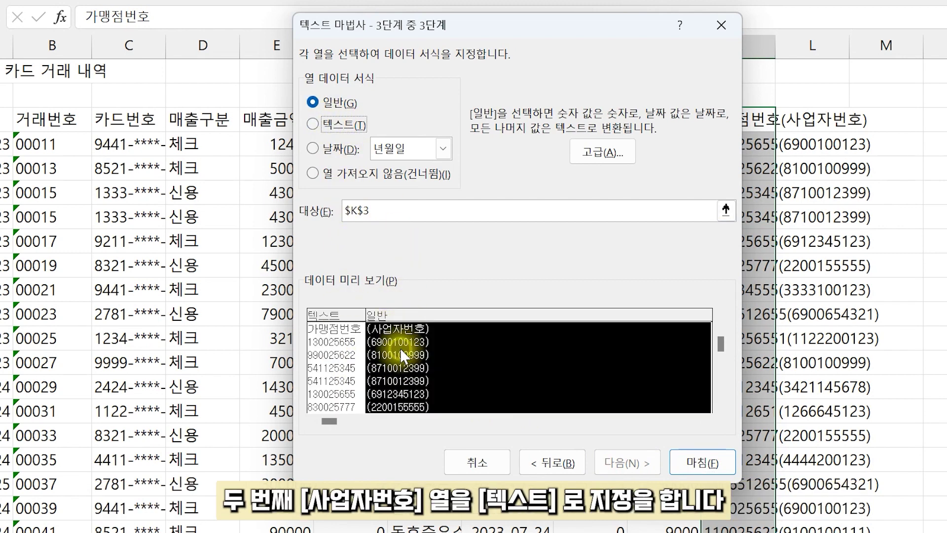
click(338, 128)
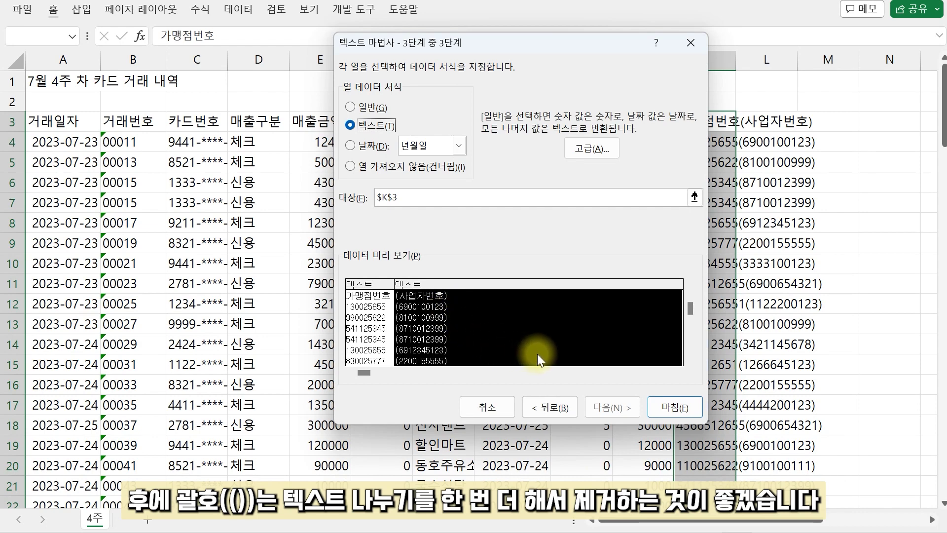
click(676, 415)
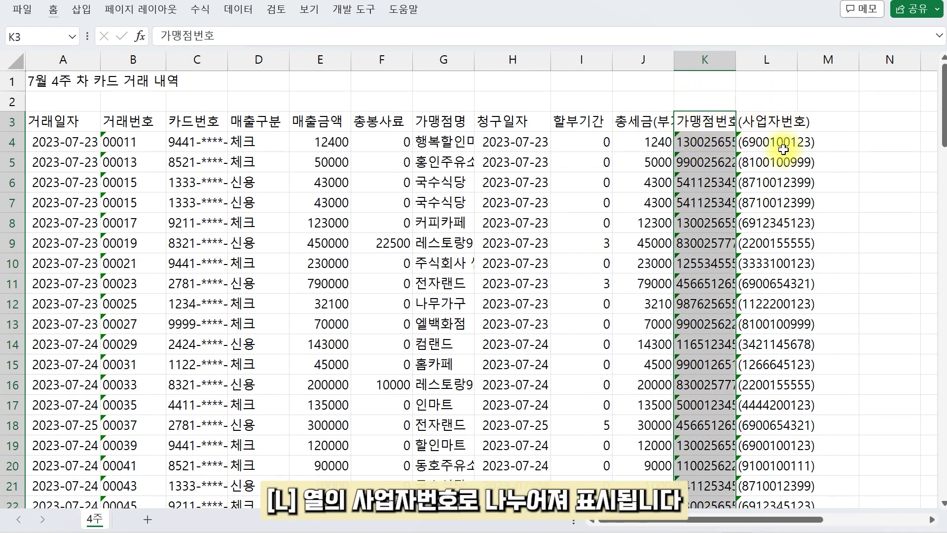
Step: Widen columns K and L so the full 가맹점번호 and 사업자번호 entries fit
click(713, 65)
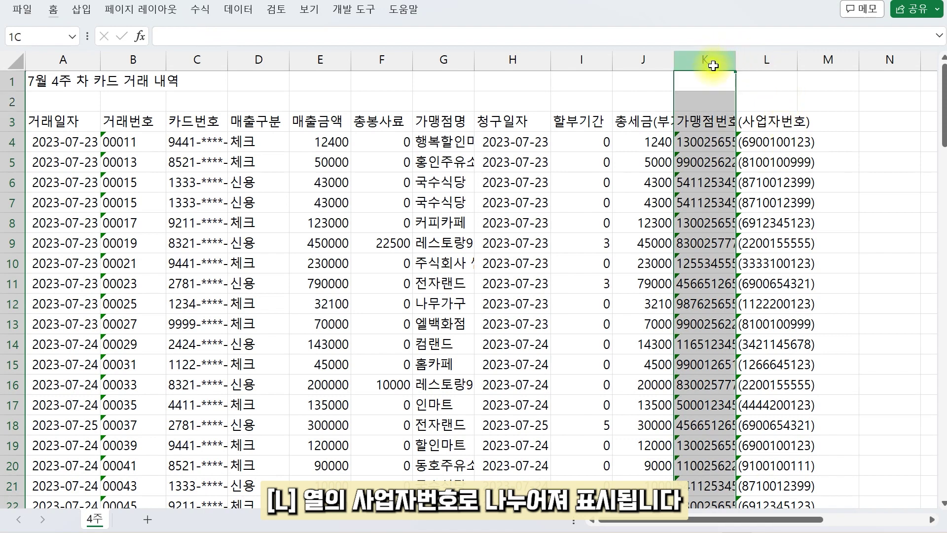
drag(713, 65, 812, 63)
drag(736, 62, 754, 61)
drag(830, 61, 835, 61)
click(768, 190)
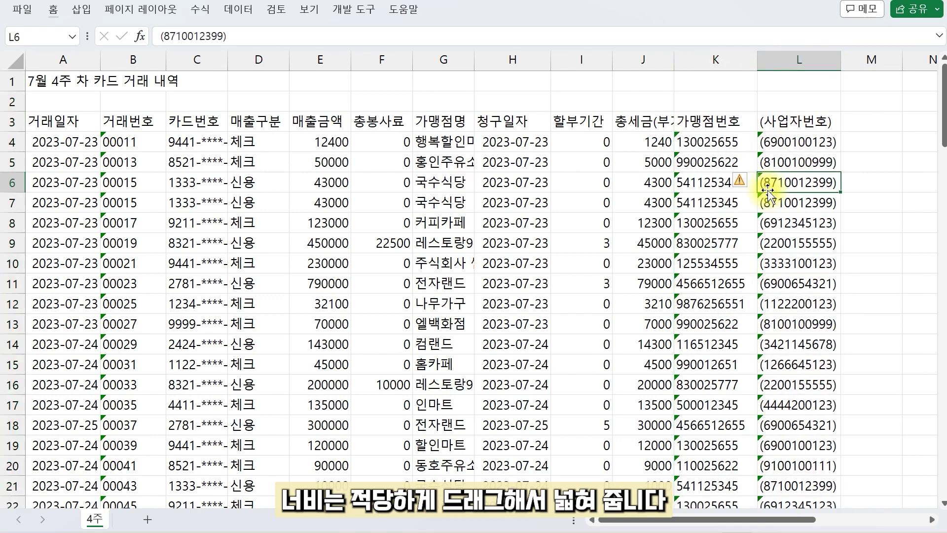
click(9, 121)
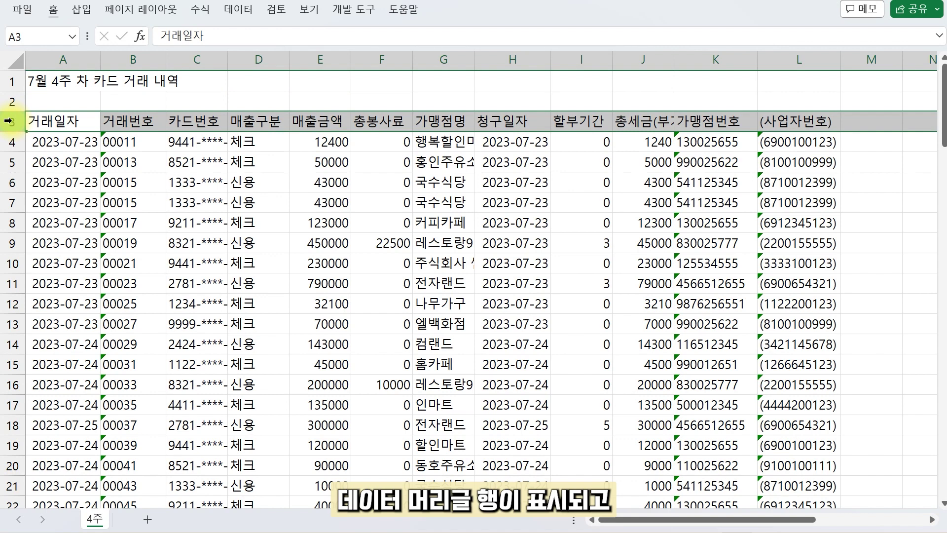
click(132, 59)
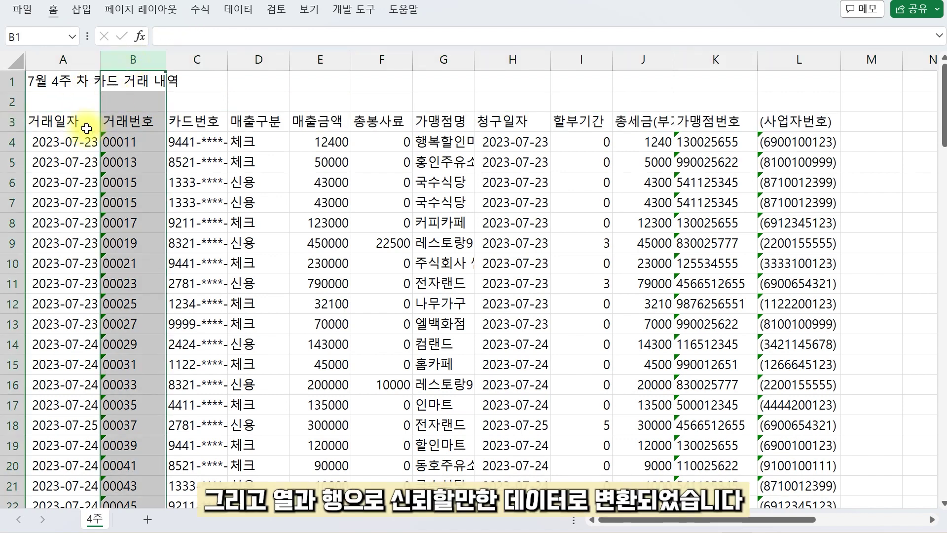
click(11, 161)
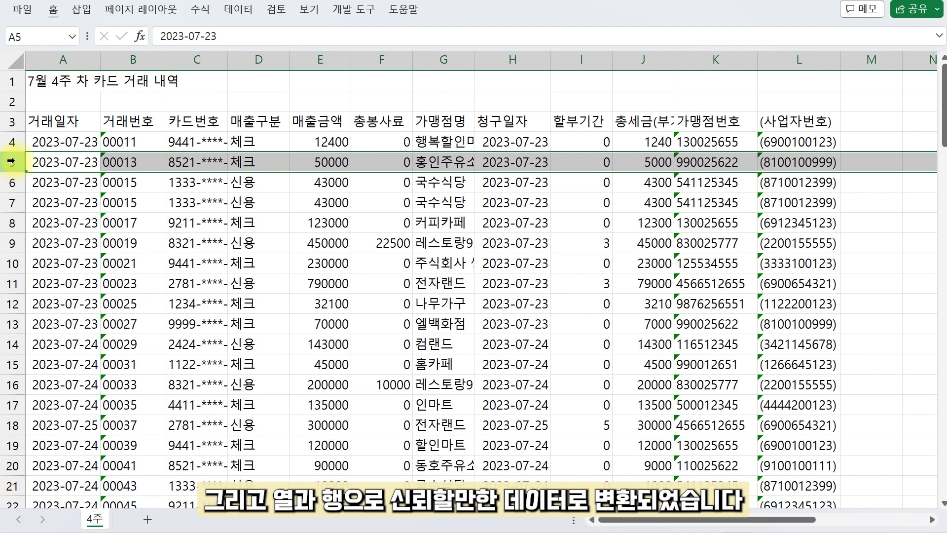
click(83, 121)
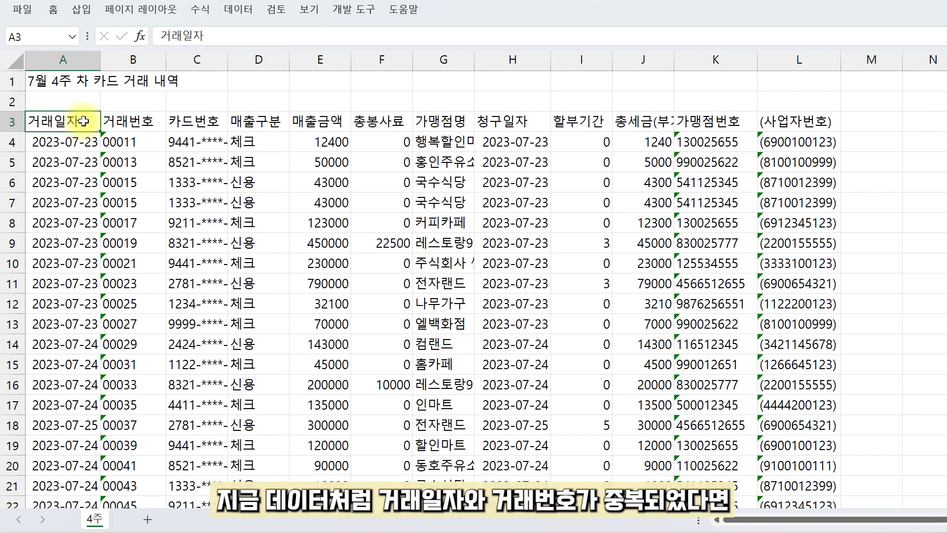
click(122, 122)
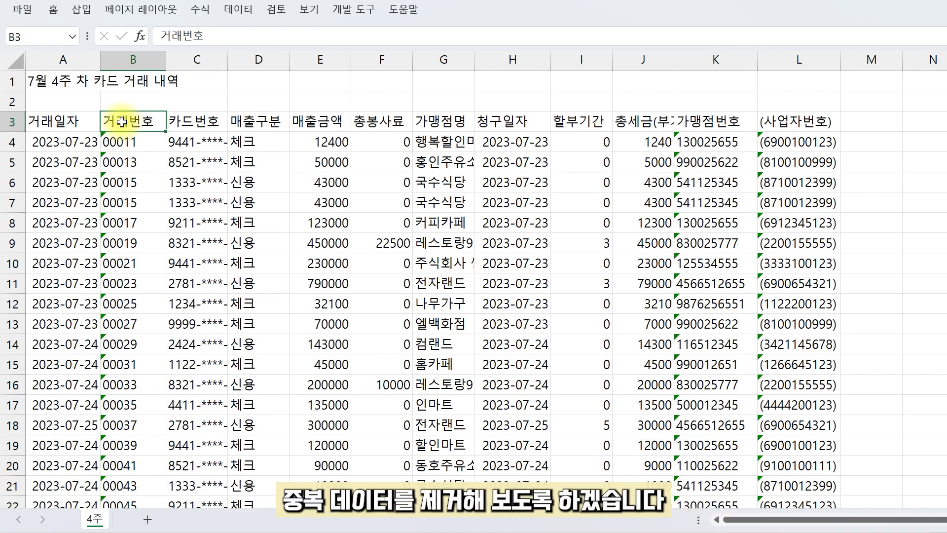
Step: Remove duplicate rows from the card transaction data headed in row 3, comparing only the 거래일자 and 거래번호 columns
click(65, 122)
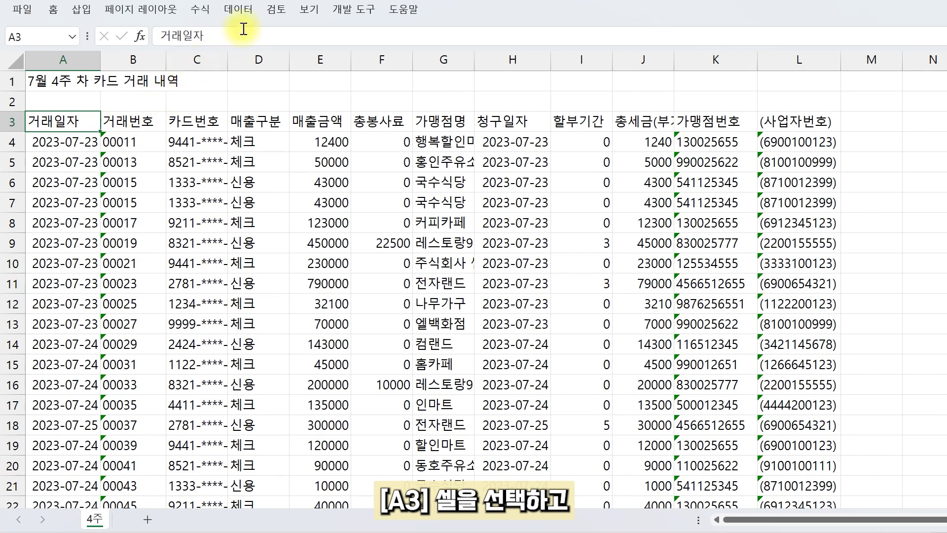
click(244, 11)
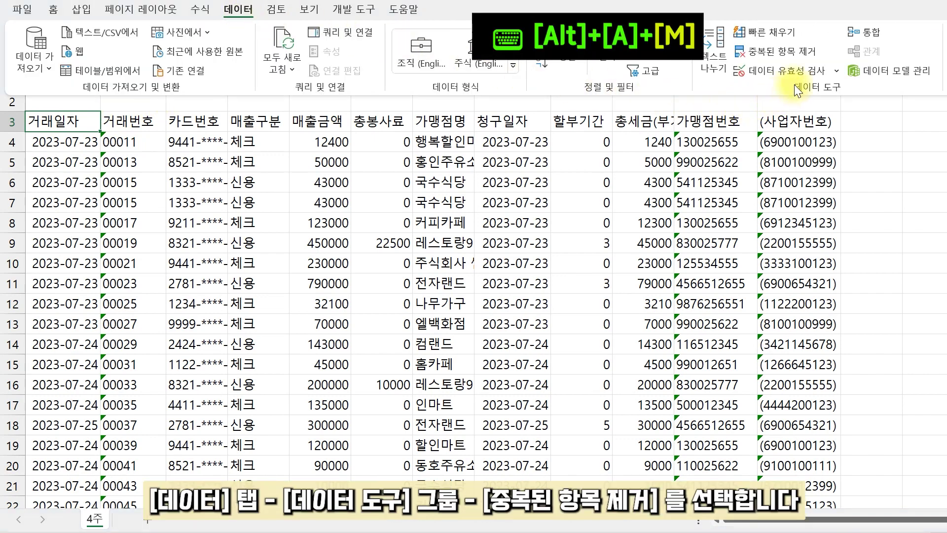
click(793, 50)
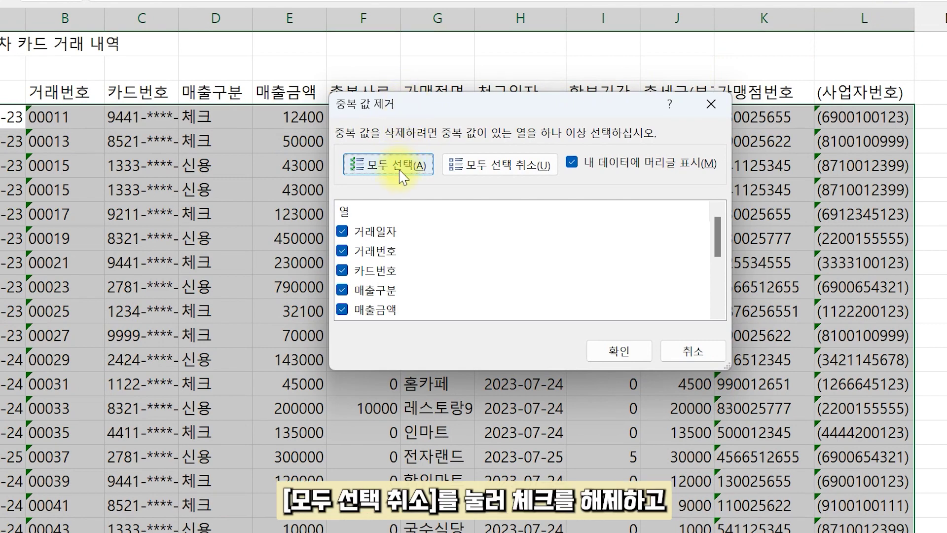
click(490, 170)
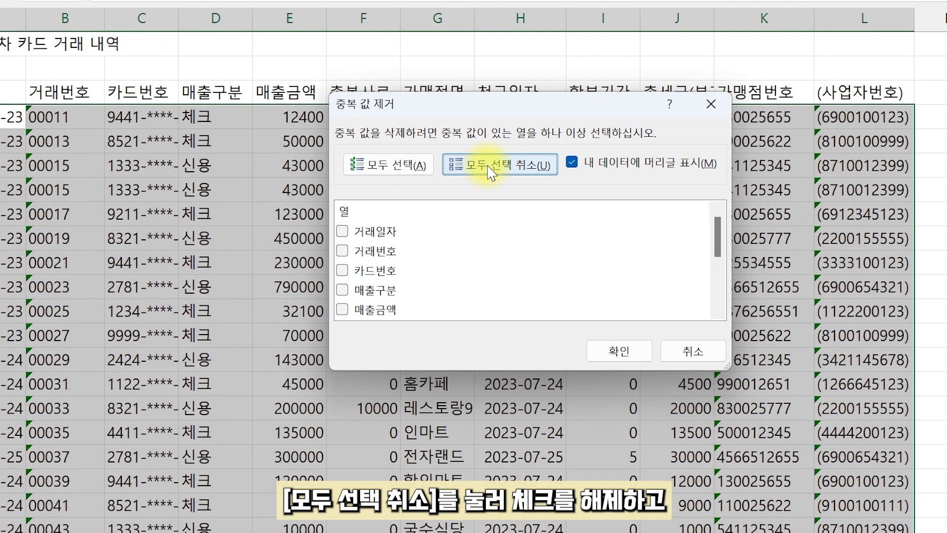
click(345, 232)
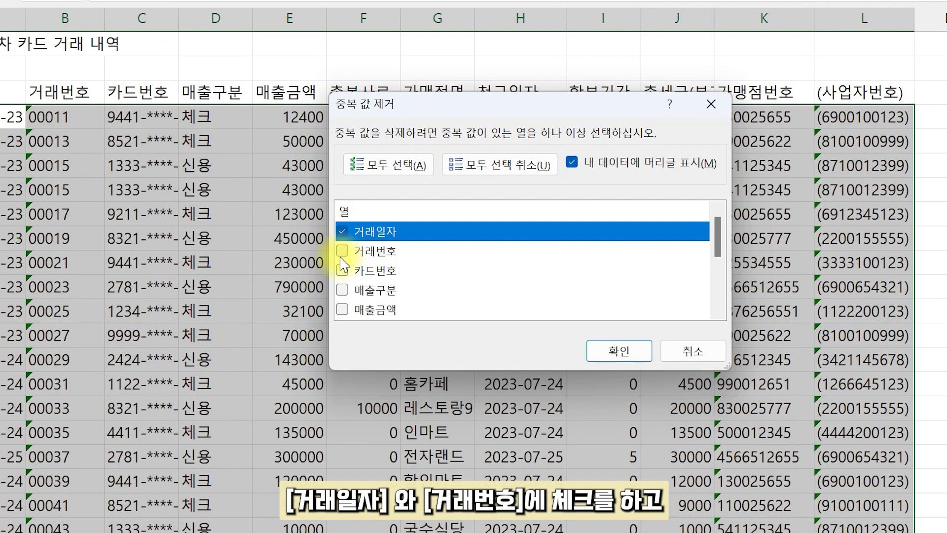
click(343, 252)
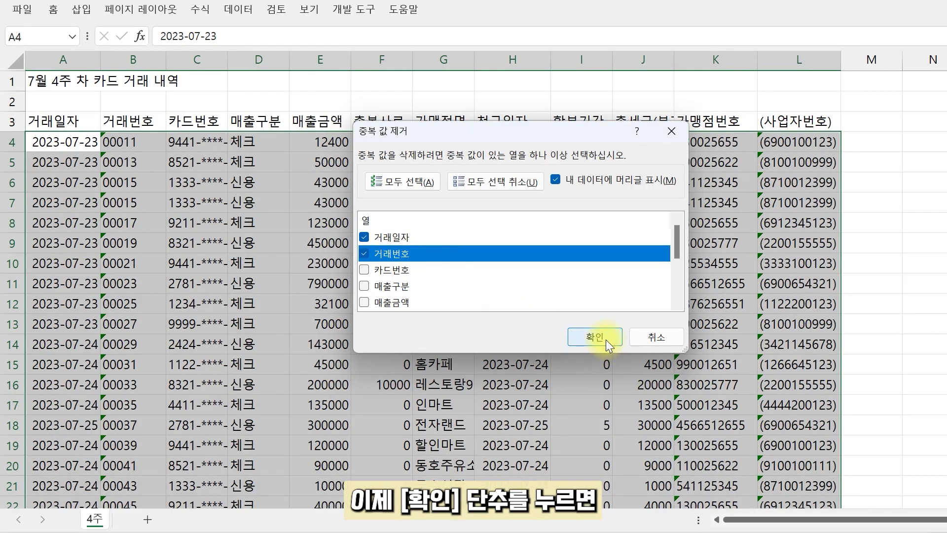
click(633, 353)
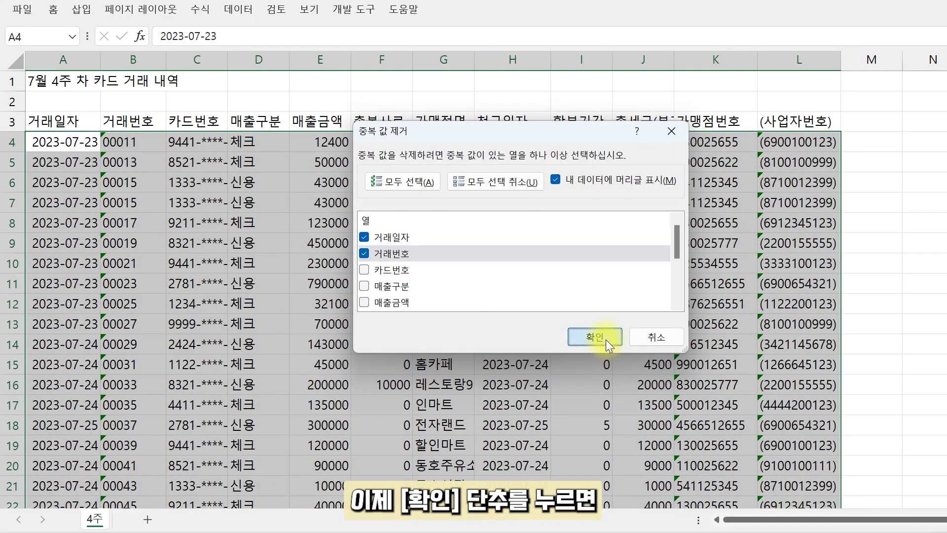
drag(341, 456, 433, 233)
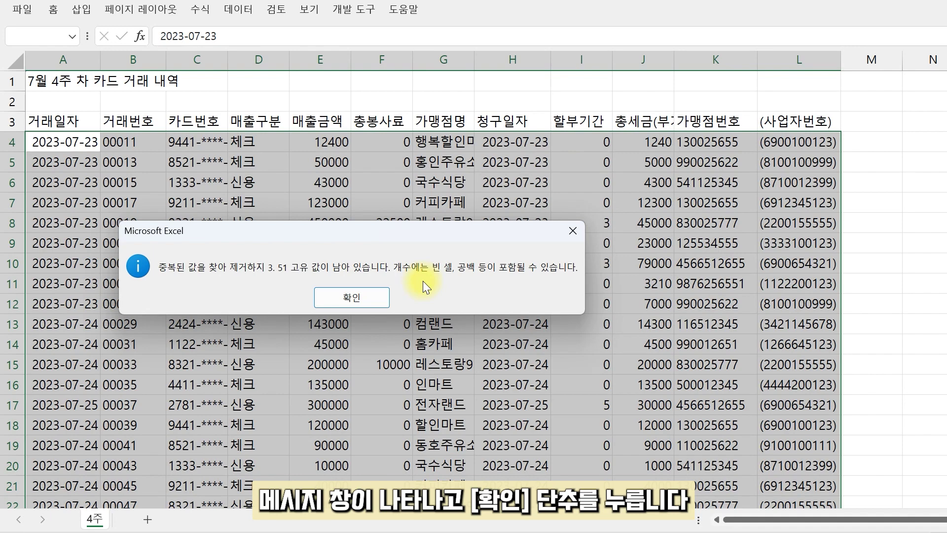
click(373, 295)
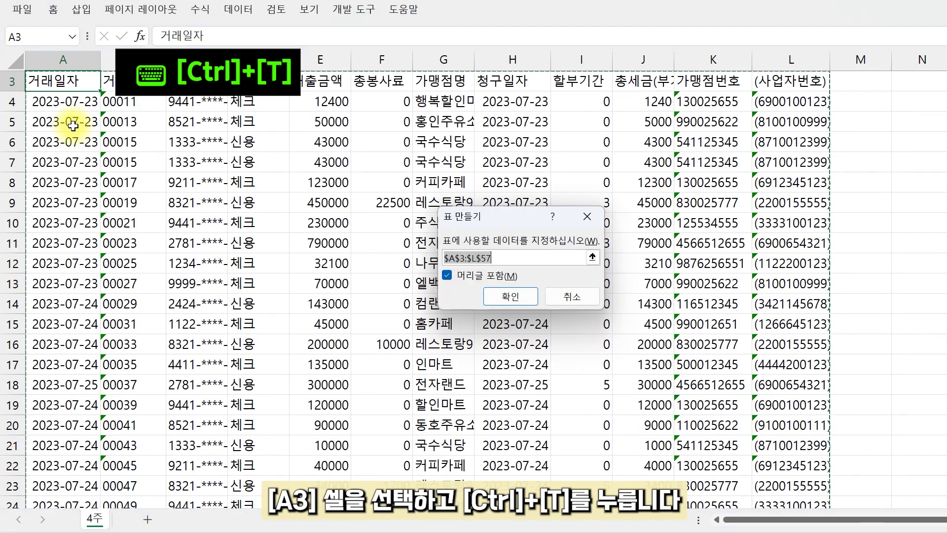
Step: Convert $A$3:$L$57 into a table that includes its headers, and auto-fit the widths of columns B to L
key(ctrl+t)
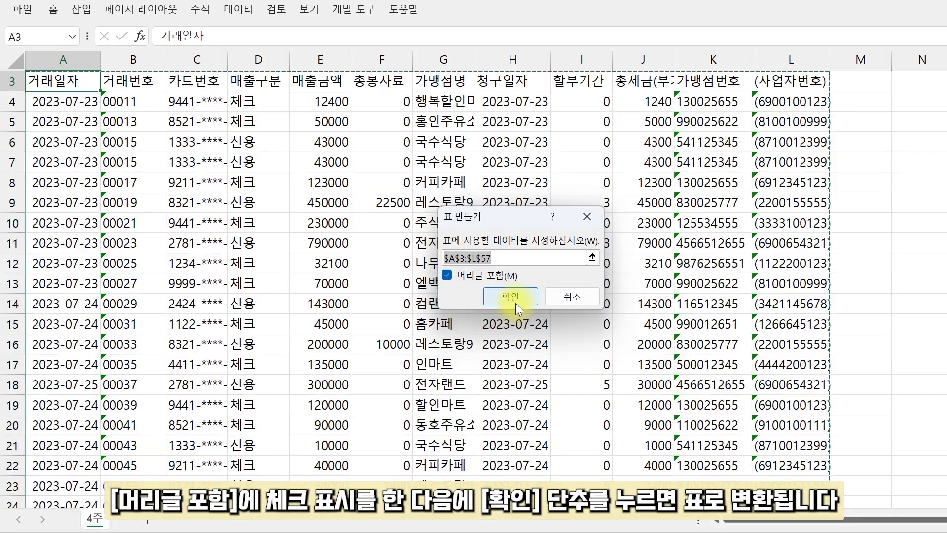
click(511, 296)
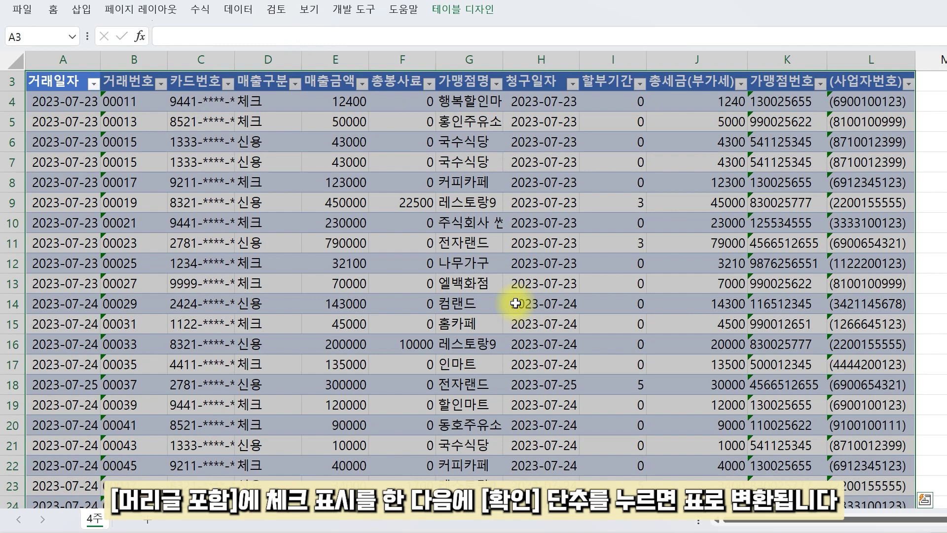
click(139, 64)
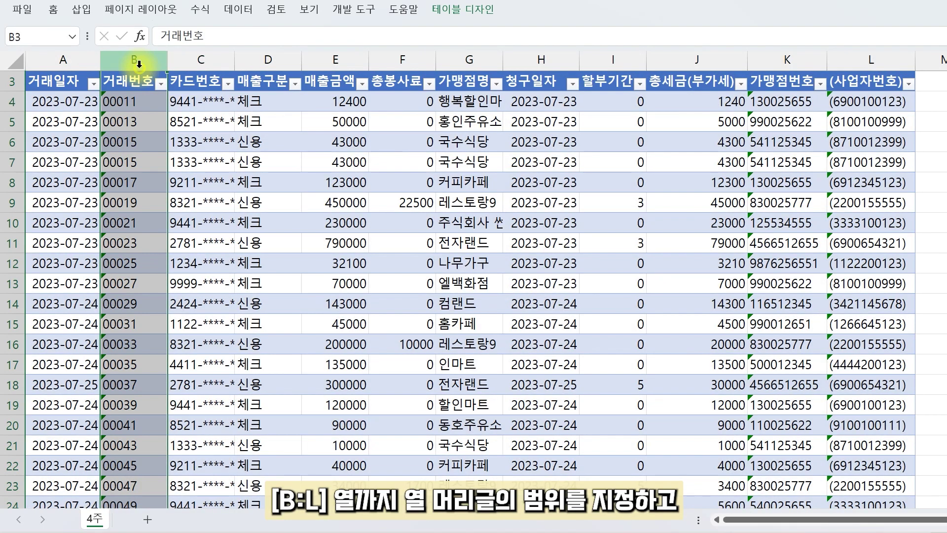
drag(139, 64, 891, 65)
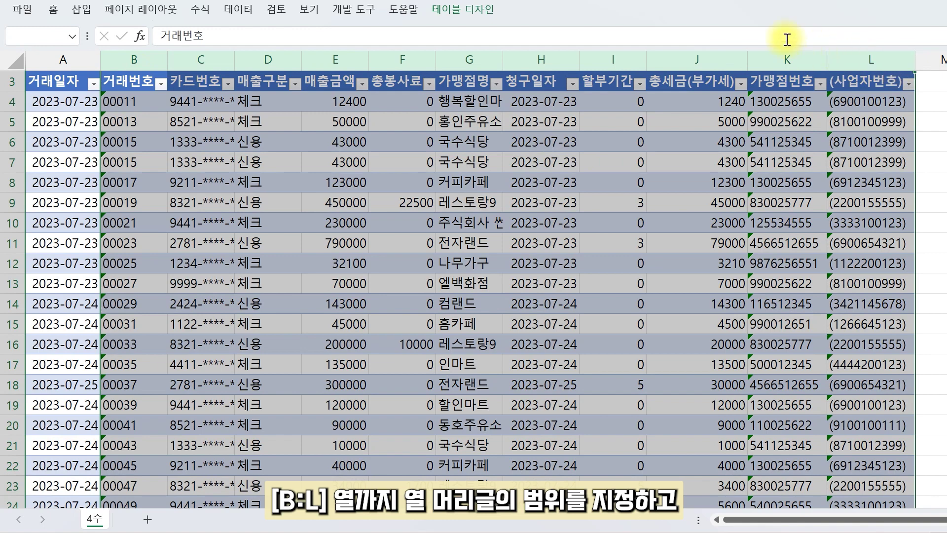
double_click(578, 66)
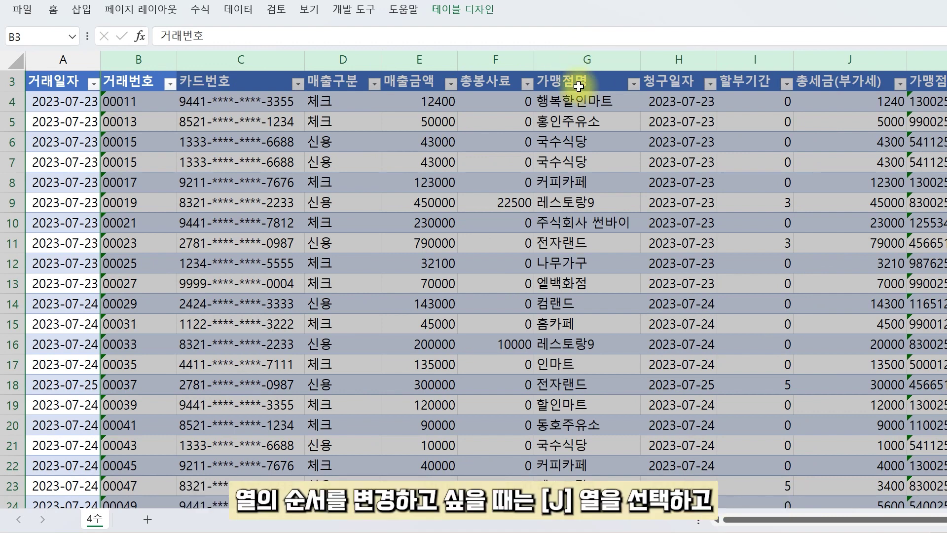
Step: Move the 총세금(부가세) column between 매출금액 and 총봉사료, shifting the other columns instead of overwriting them
click(835, 66)
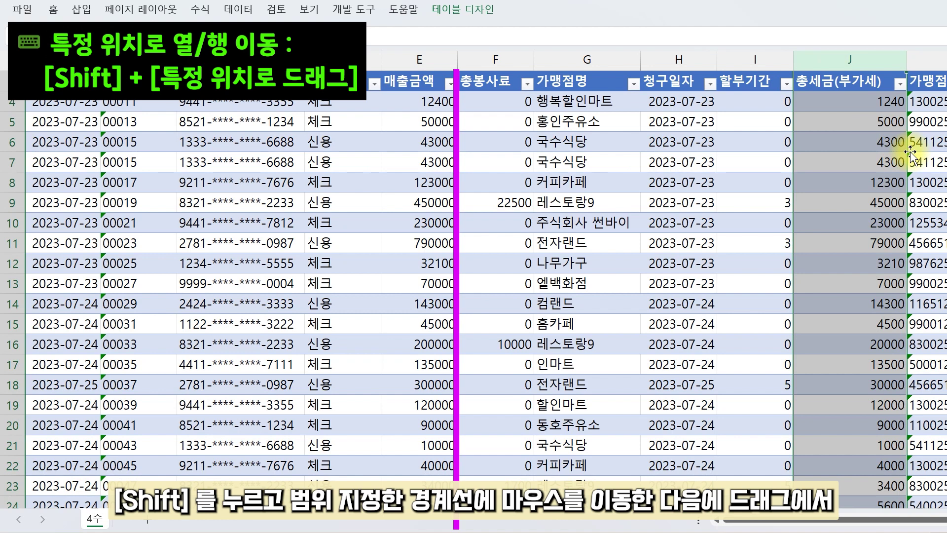
drag(910, 153, 474, 164)
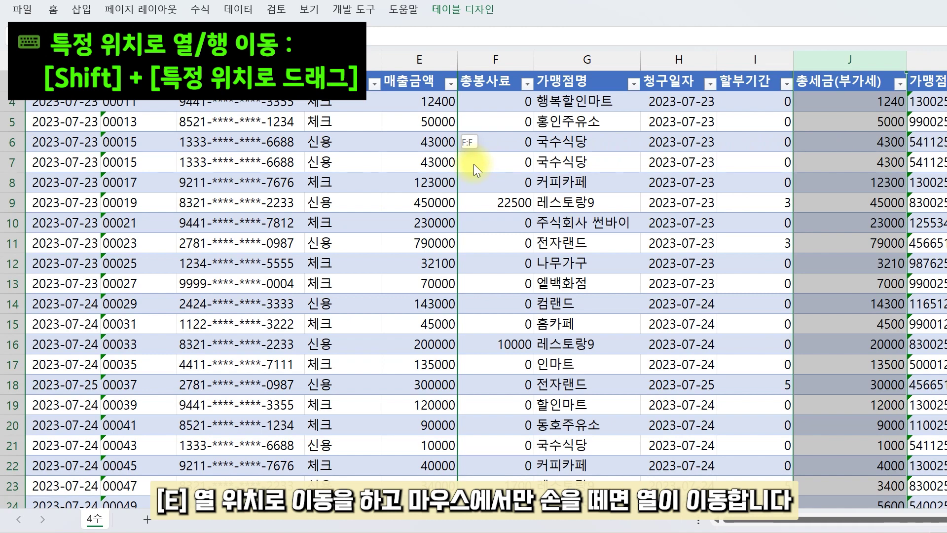
drag(473, 163, 474, 164)
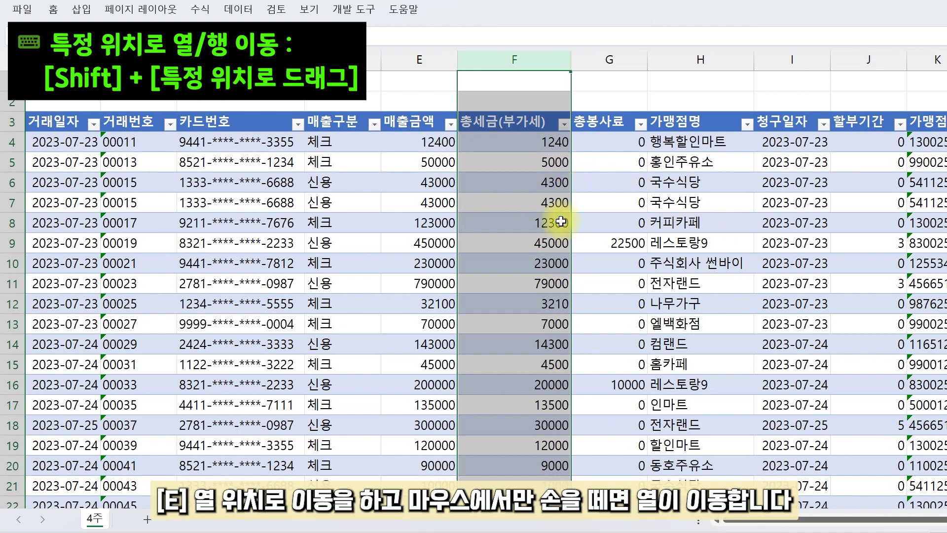
Step: Move the 할부기간 column between 총봉사료 and 가맹점명 without overwriting any data
click(884, 61)
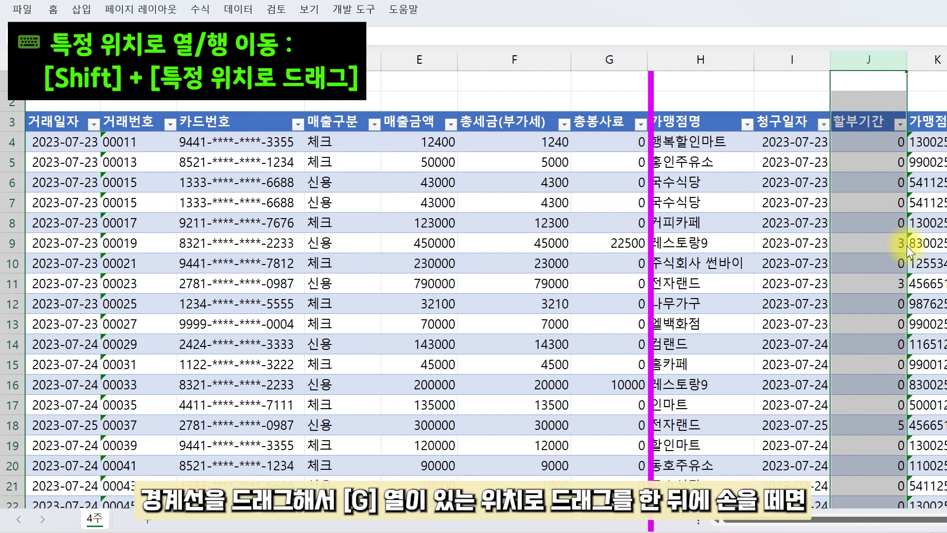
drag(863, 241, 677, 241)
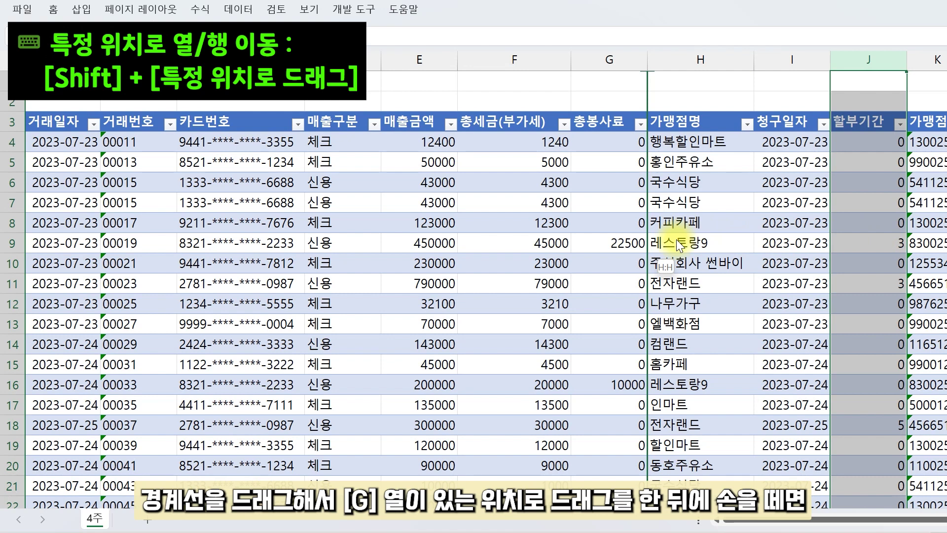
drag(676, 242, 676, 239)
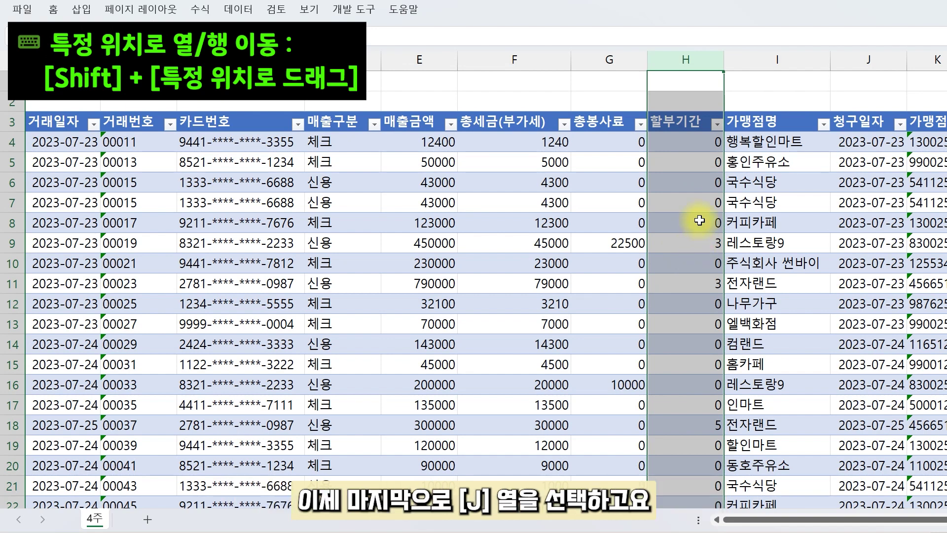
Step: Move the 청구일자 column to the end of the table after (사업자번호), and auto-fit its width to show the full dates
click(872, 60)
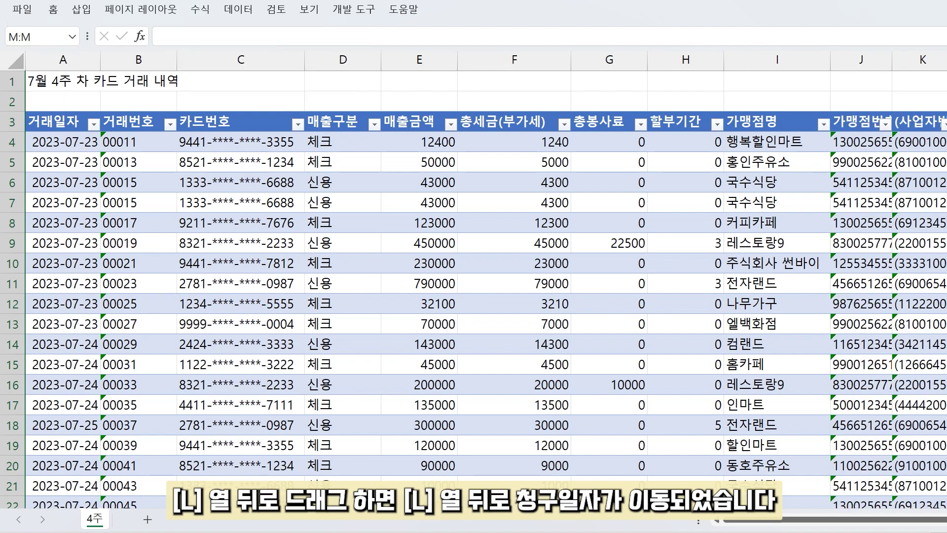
scroll(474, 276, right, 5)
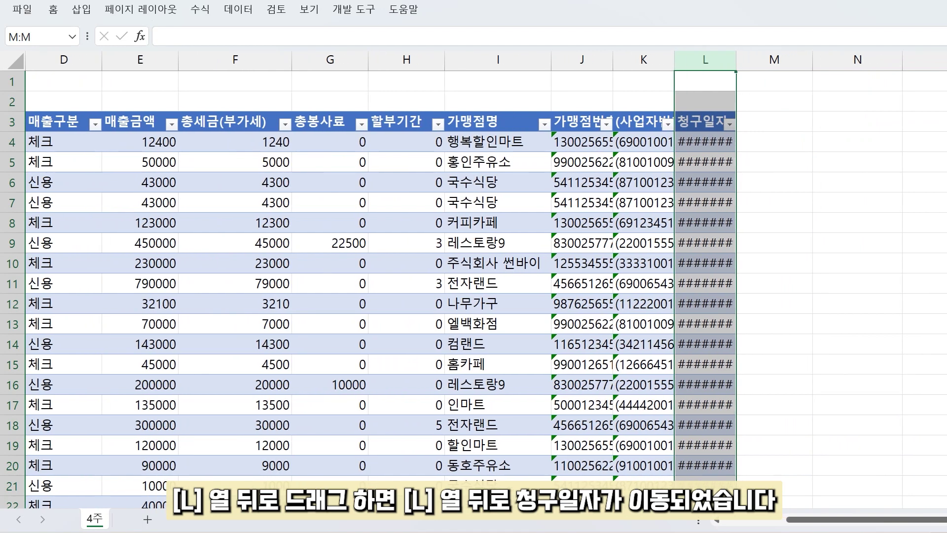
double_click(736, 58)
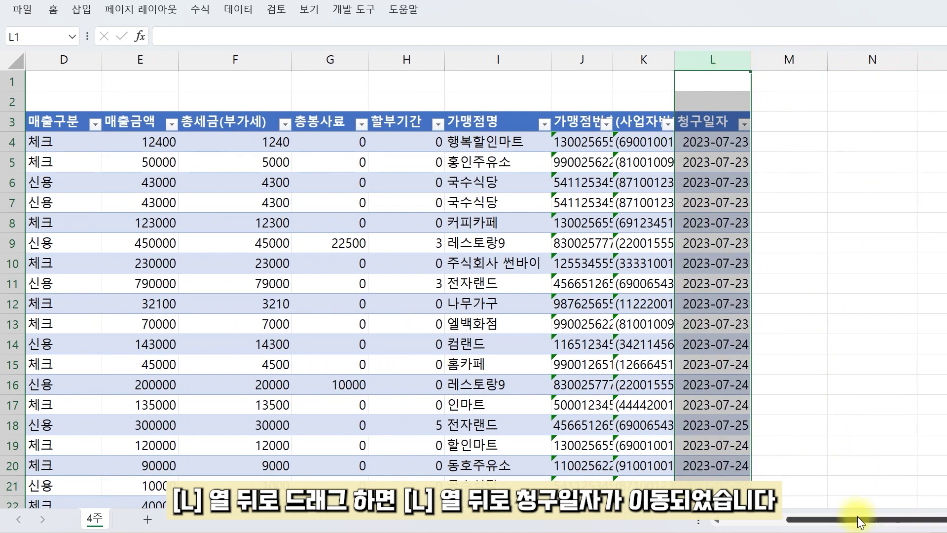
drag(856, 519, 842, 519)
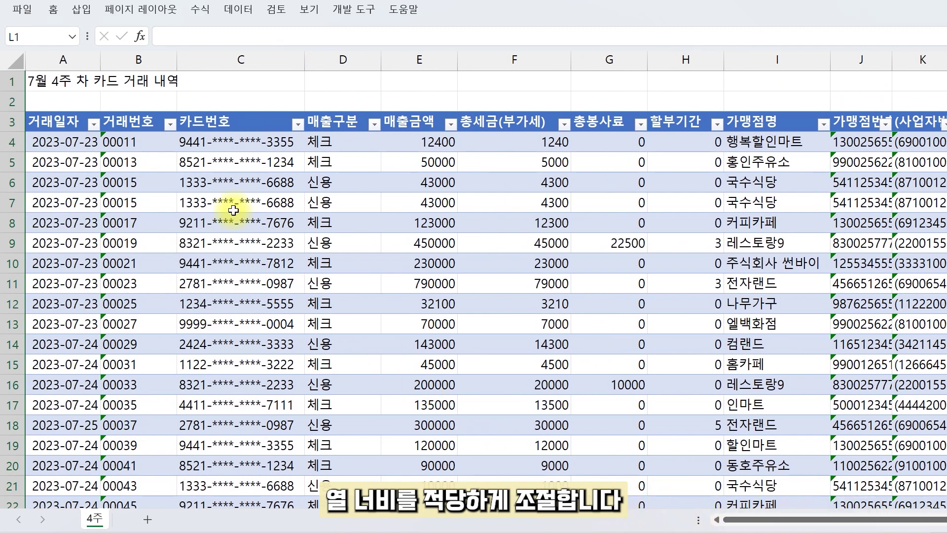
click(58, 122)
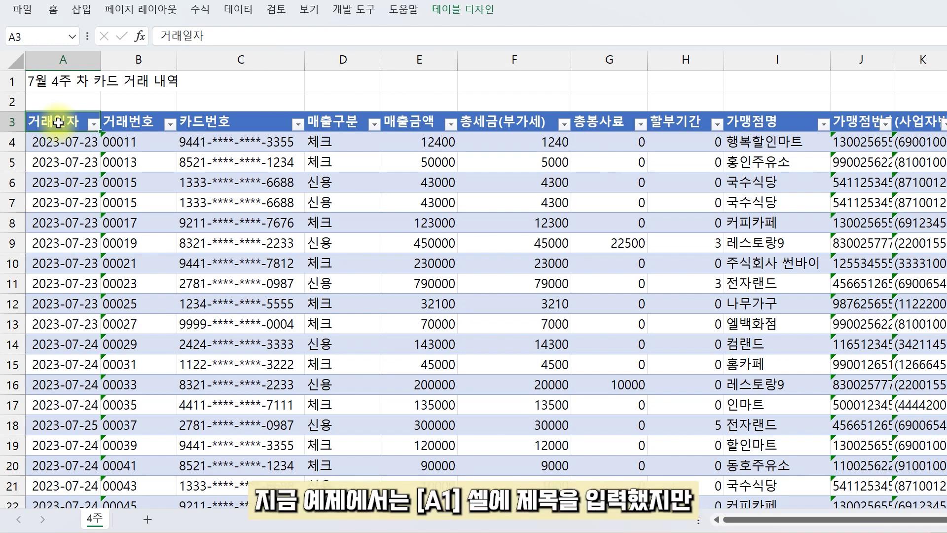
click(44, 84)
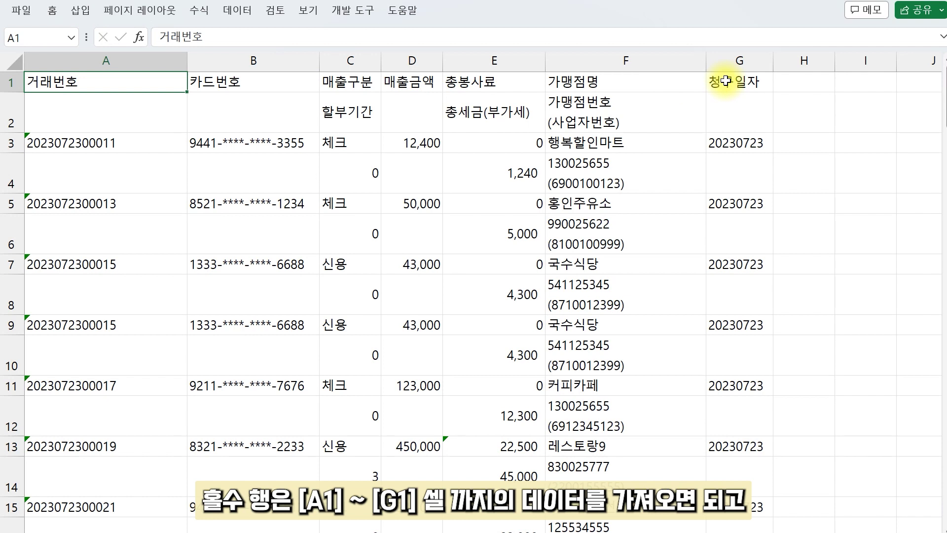
Step: In the raw two-row-per-record sheet, enter the labels _A1 to _G1 in J1:P1 and _C2, _E2 and _F2 in Q1:S1
click(337, 105)
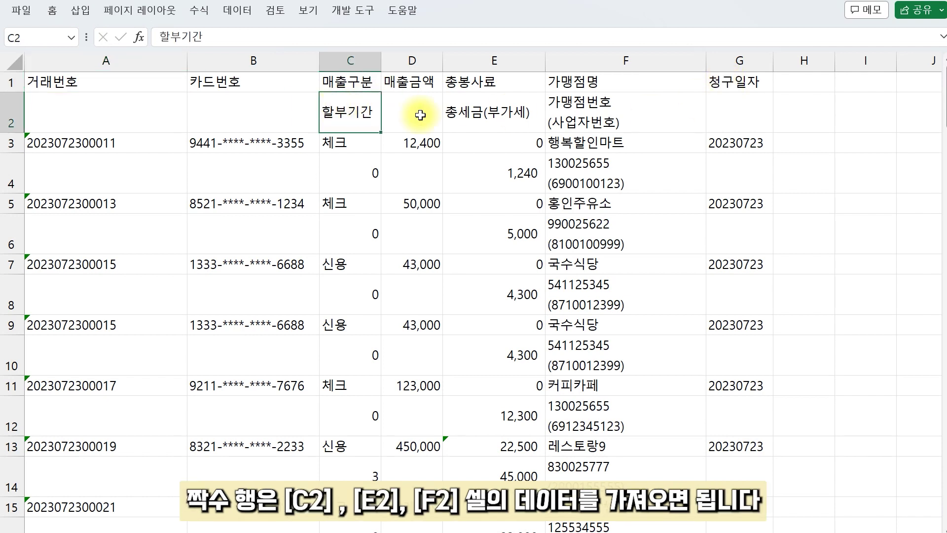
click(502, 111)
click(593, 113)
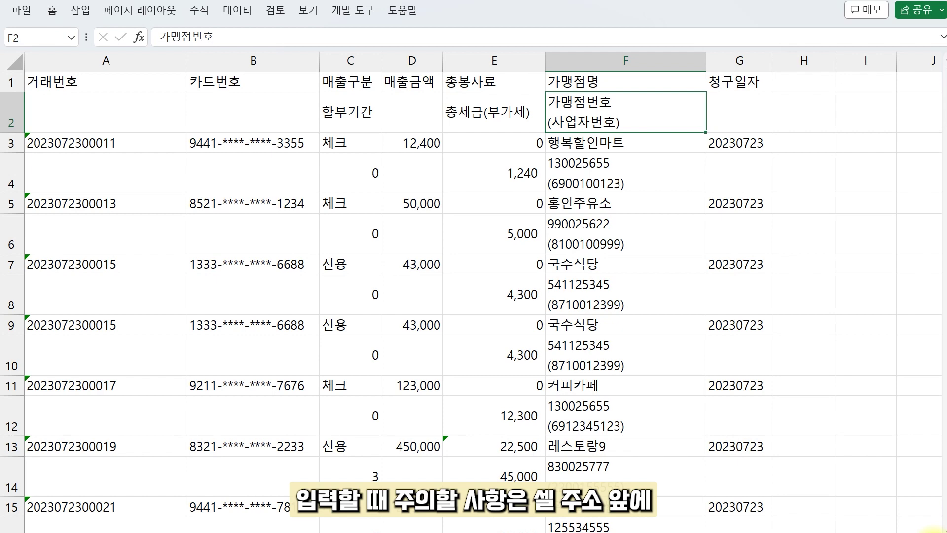
scroll(482, 291, right, 5)
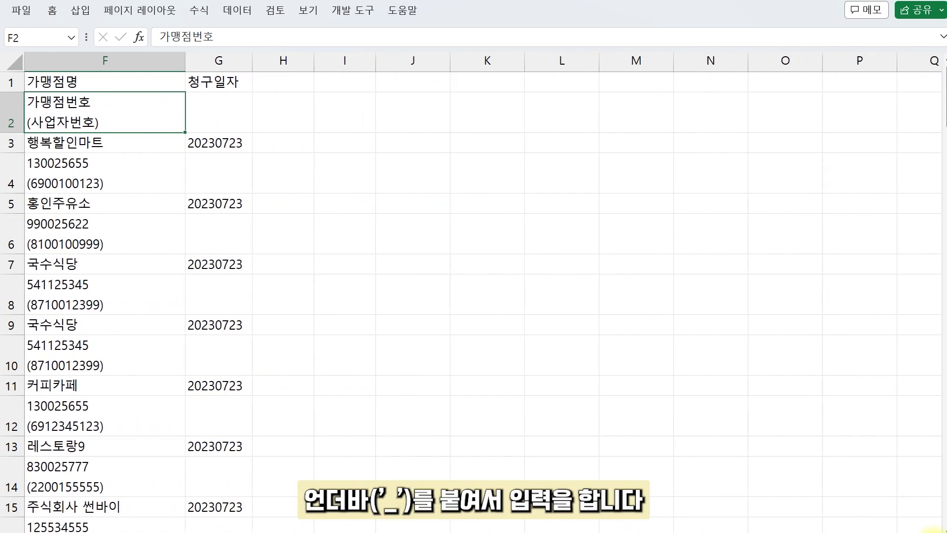
scroll(483, 291, right, 3)
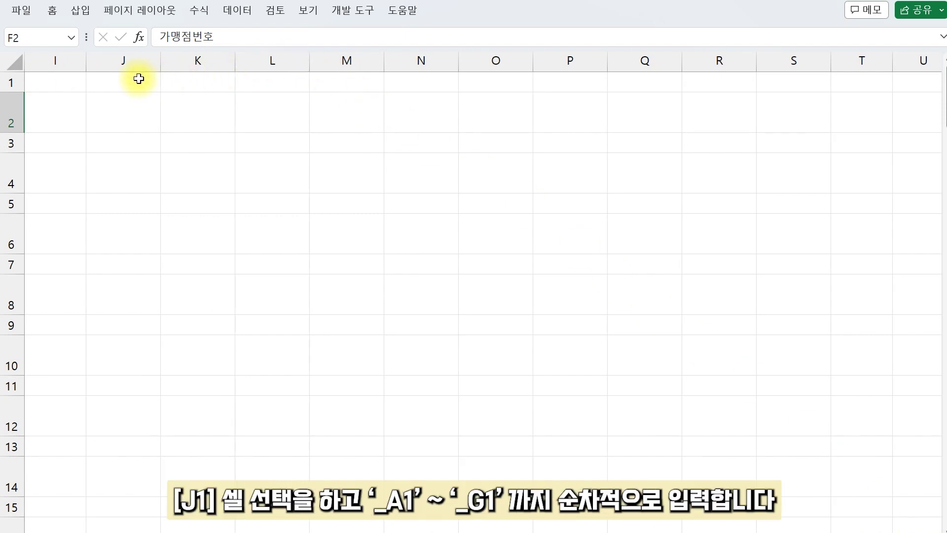
click(138, 79)
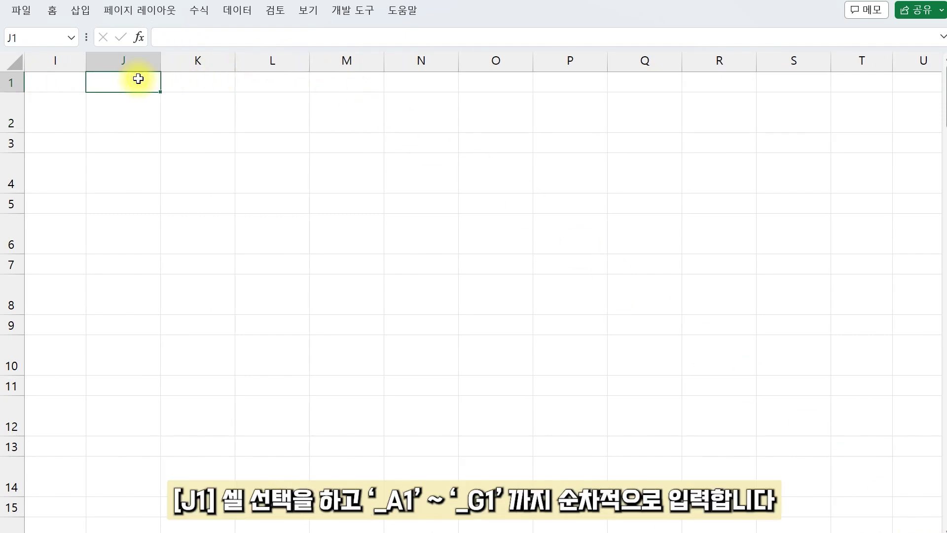
text(_A1	_B1	_C1	_D1	_E1	_F1	_G1	_C2	_E2	_F2)
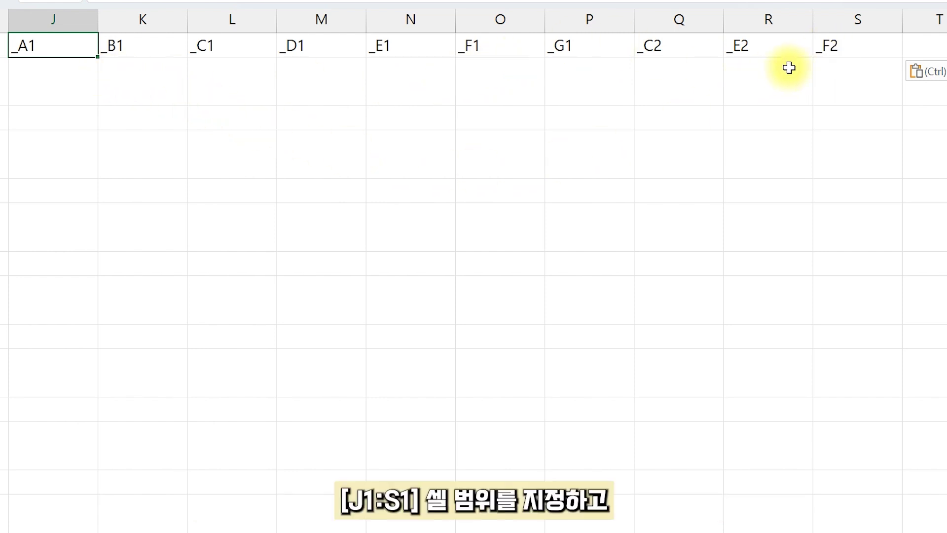
Step: Fill J1:S1 down one row and change the row 2 labels to _A3 through _G3 in J2:P2 and _C4, _E4, _F4 in Q2:S2
shift+click(848, 44)
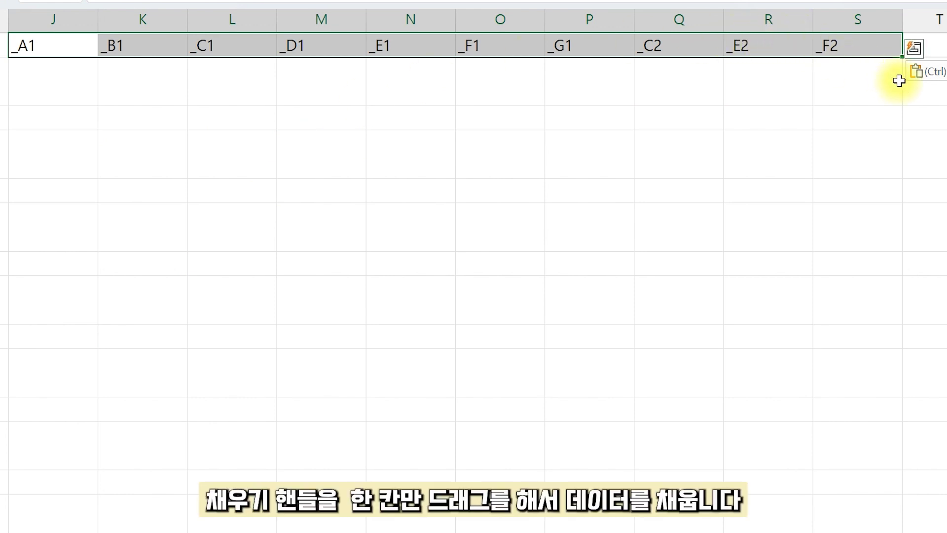
drag(900, 62, 901, 94)
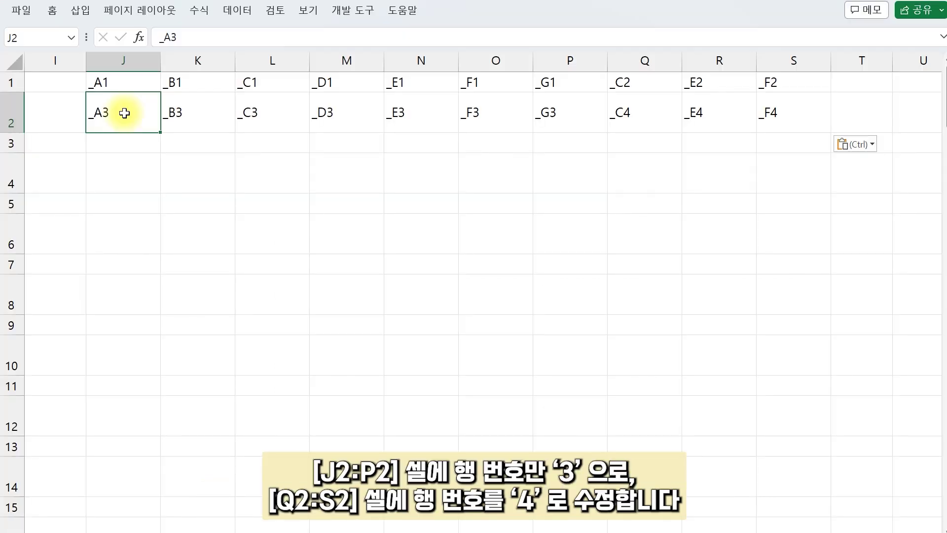
click(610, 119)
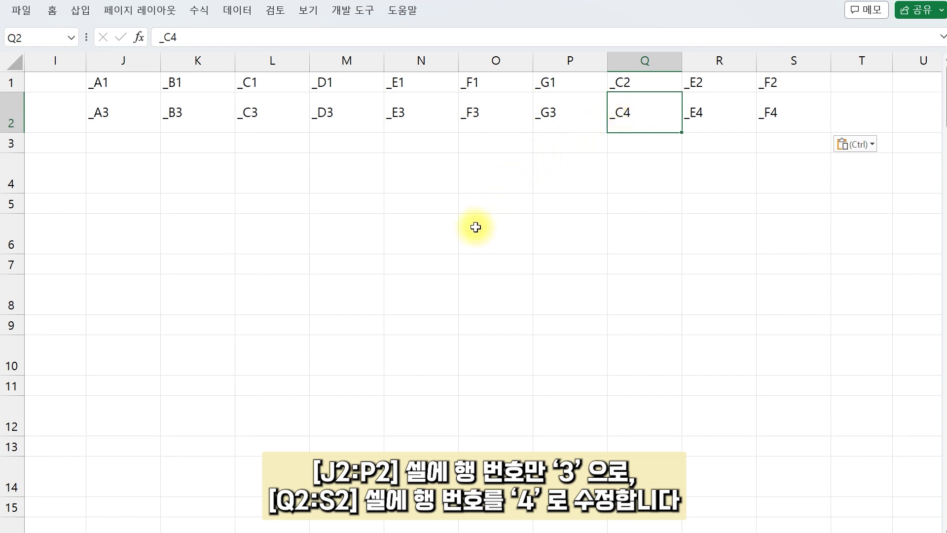
Step: Extend the label pattern in J1:S2 down through row 55 as a series, keeping the whole filled range selected
click(102, 87)
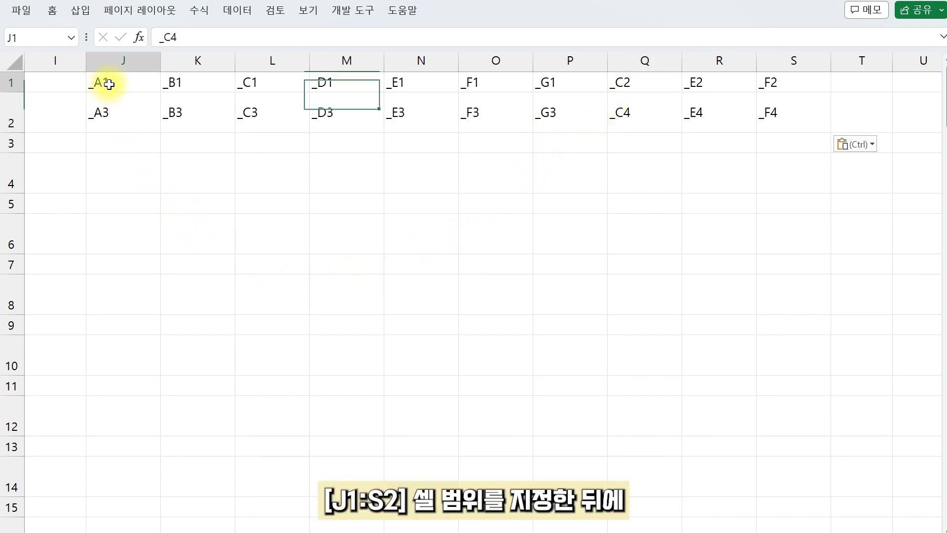
shift+click(791, 110)
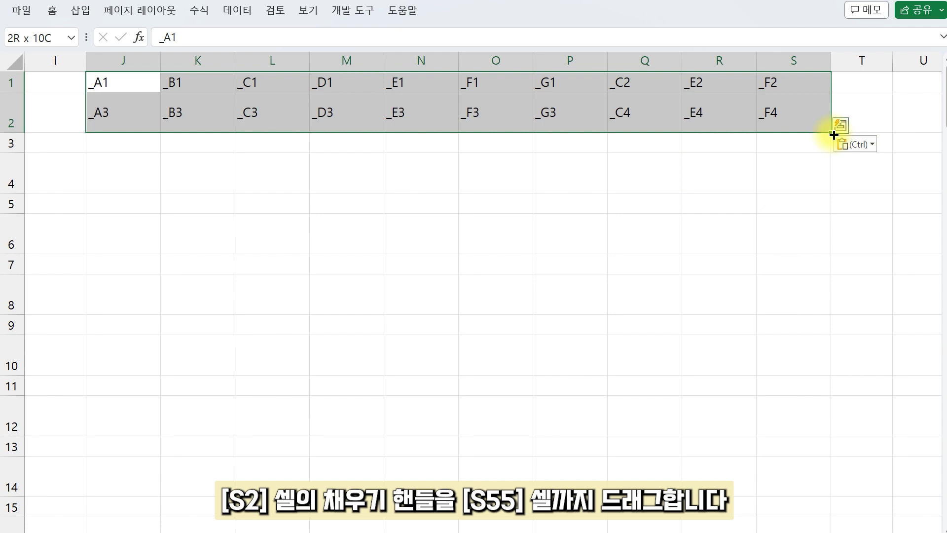
drag(834, 135, 831, 394)
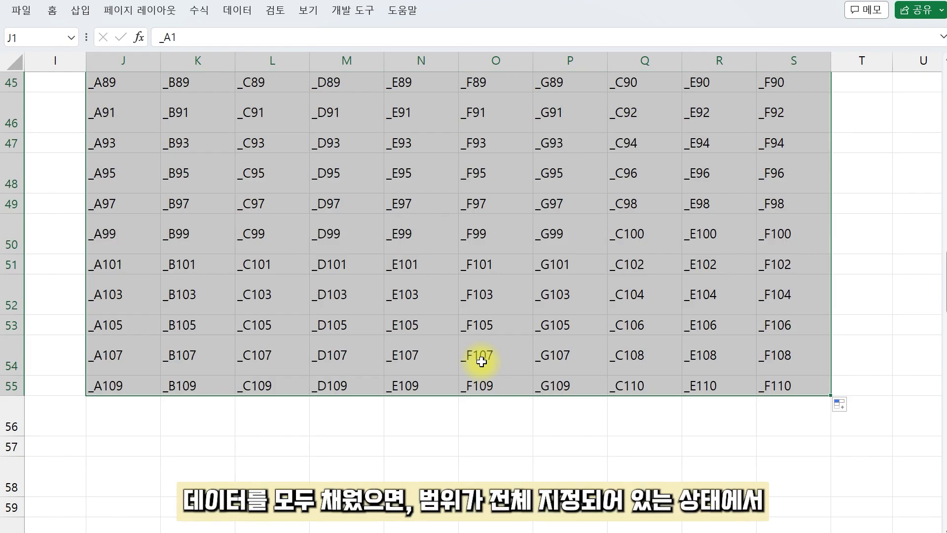
scroll(482, 361, up, 13)
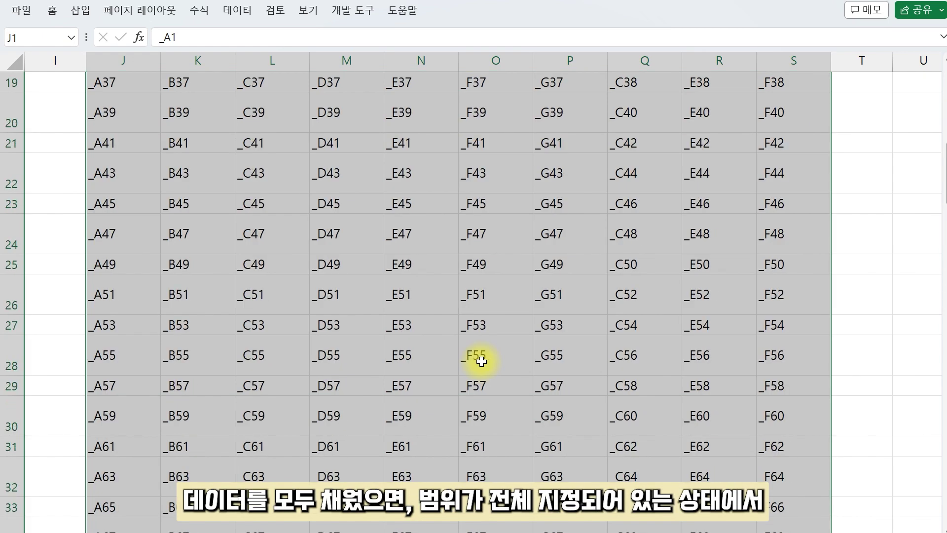
scroll(481, 361, up, 2)
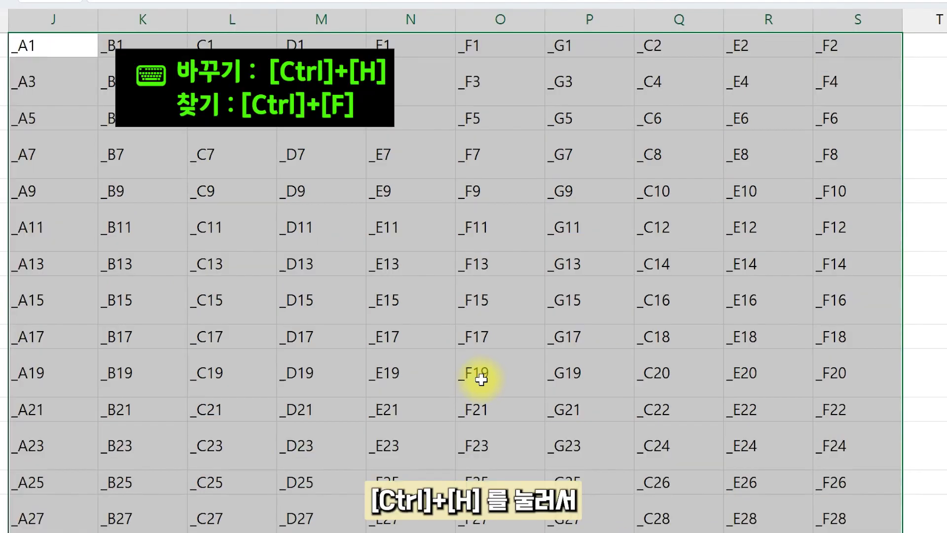
Step: Replace every underscore in the selected labels with an equals sign so they become cell references, and close the replace dialog
key(ctrl+h)
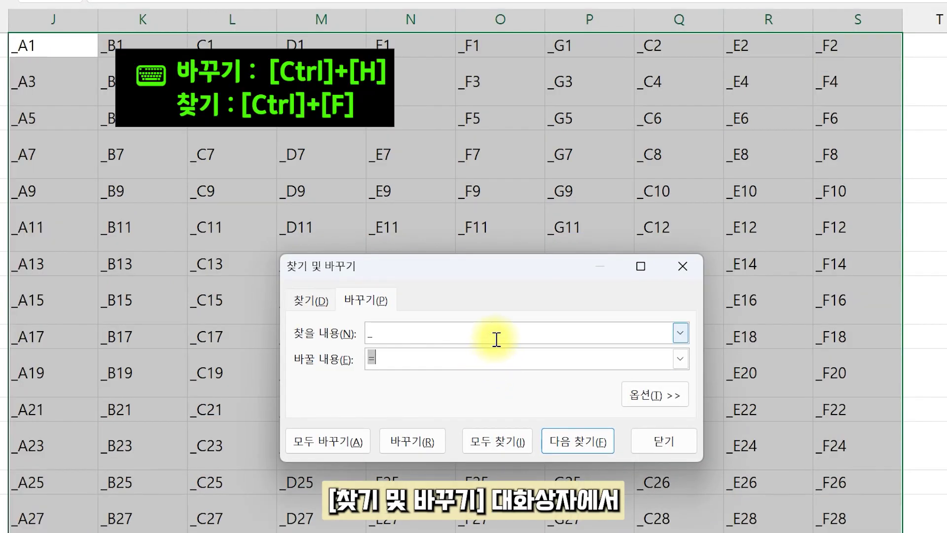
click(412, 333)
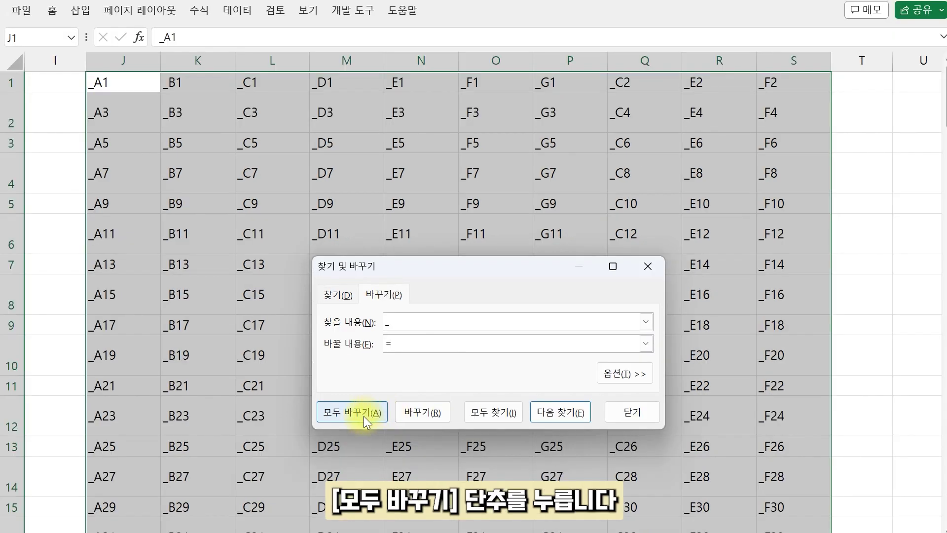
click(341, 446)
click(363, 416)
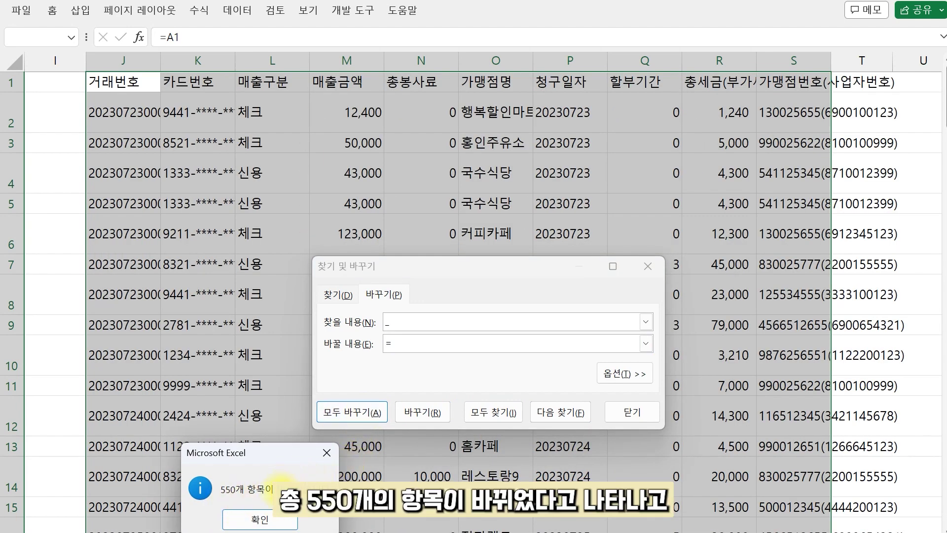
click(274, 521)
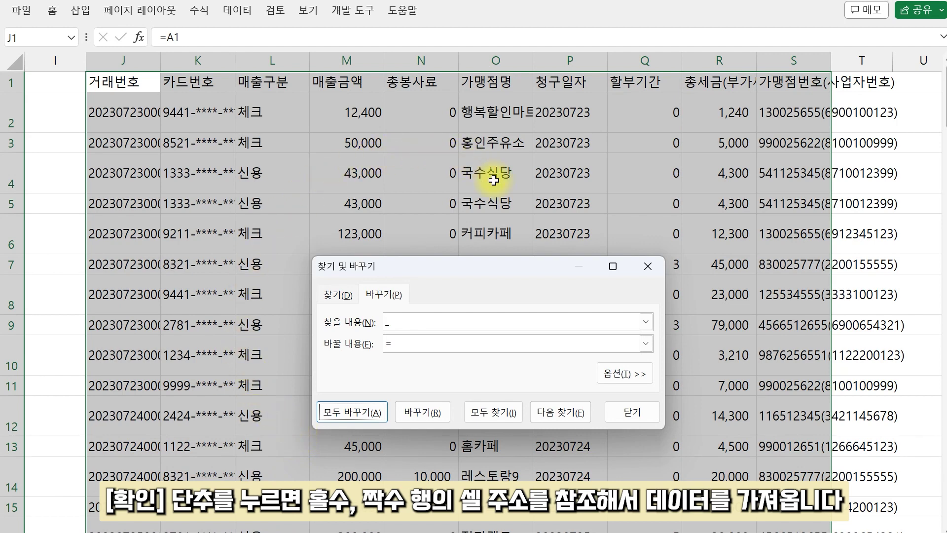
click(620, 412)
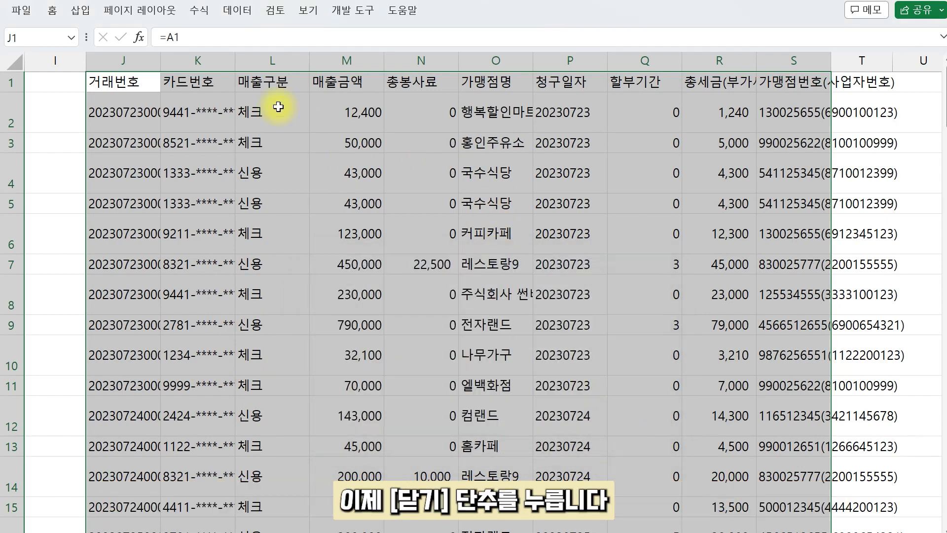
click(140, 82)
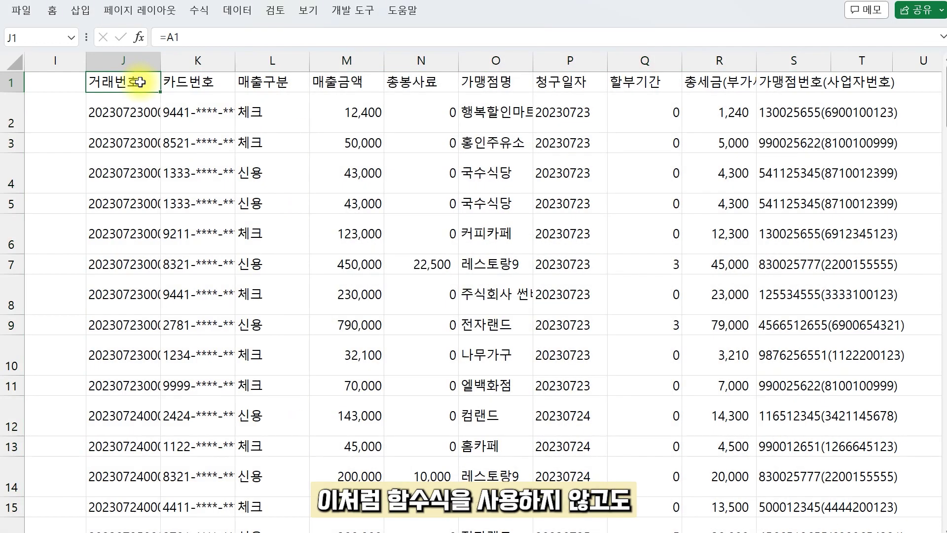